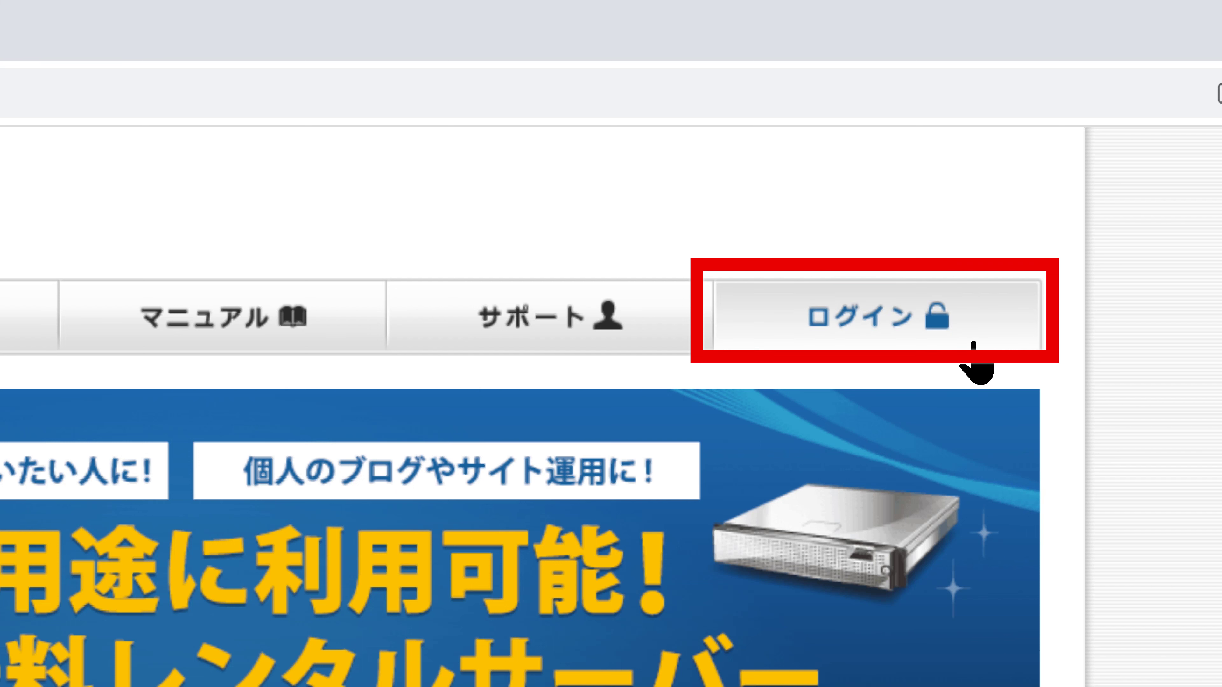
# Log in to the XFREE admin panel with the account's member ID and password
pyautogui.click(973, 345)
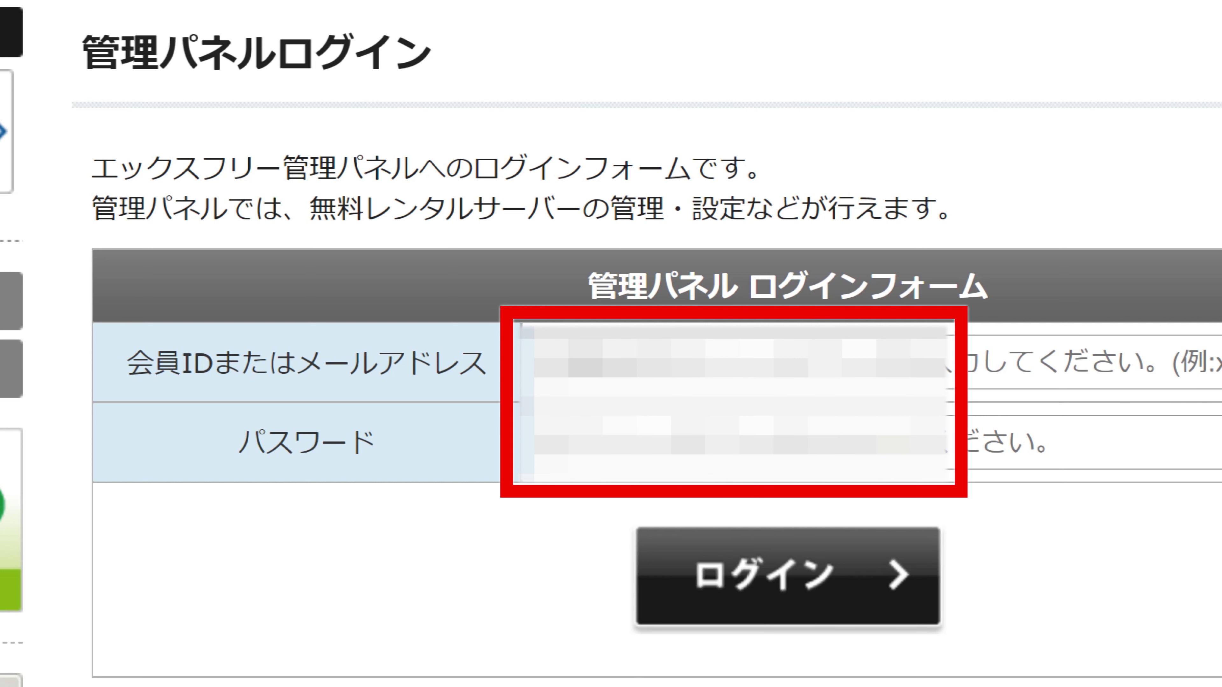
pyautogui.write('xfreeserver2020')
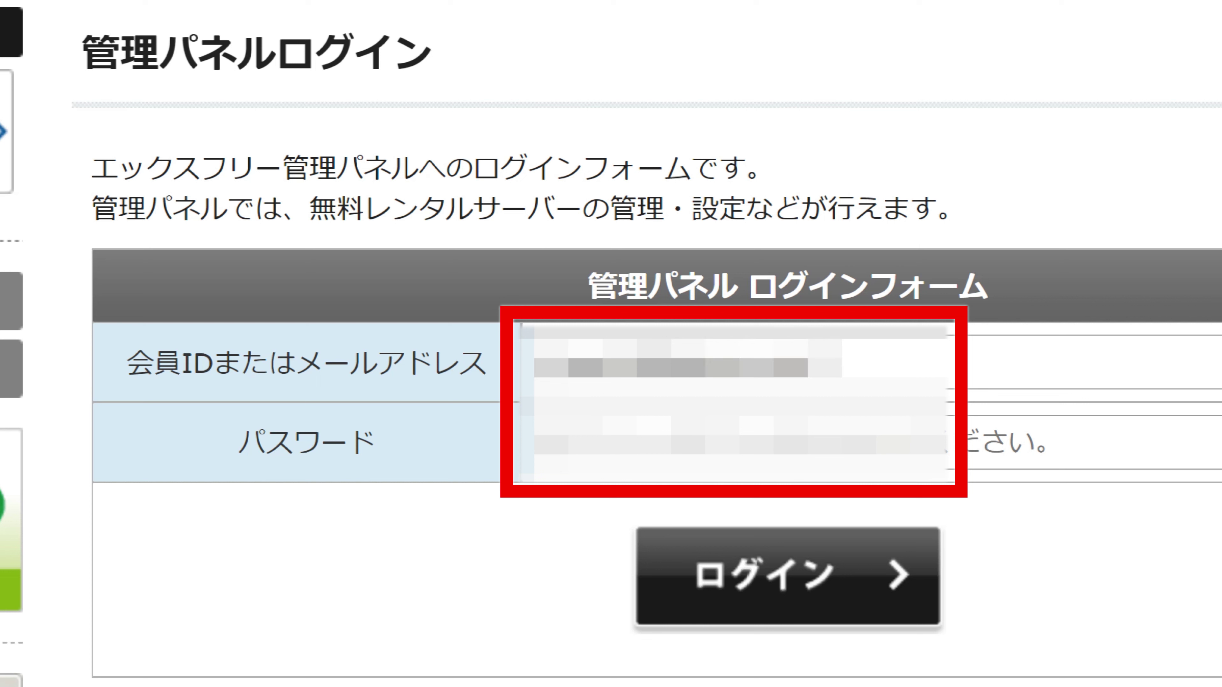
pyautogui.click(893, 445)
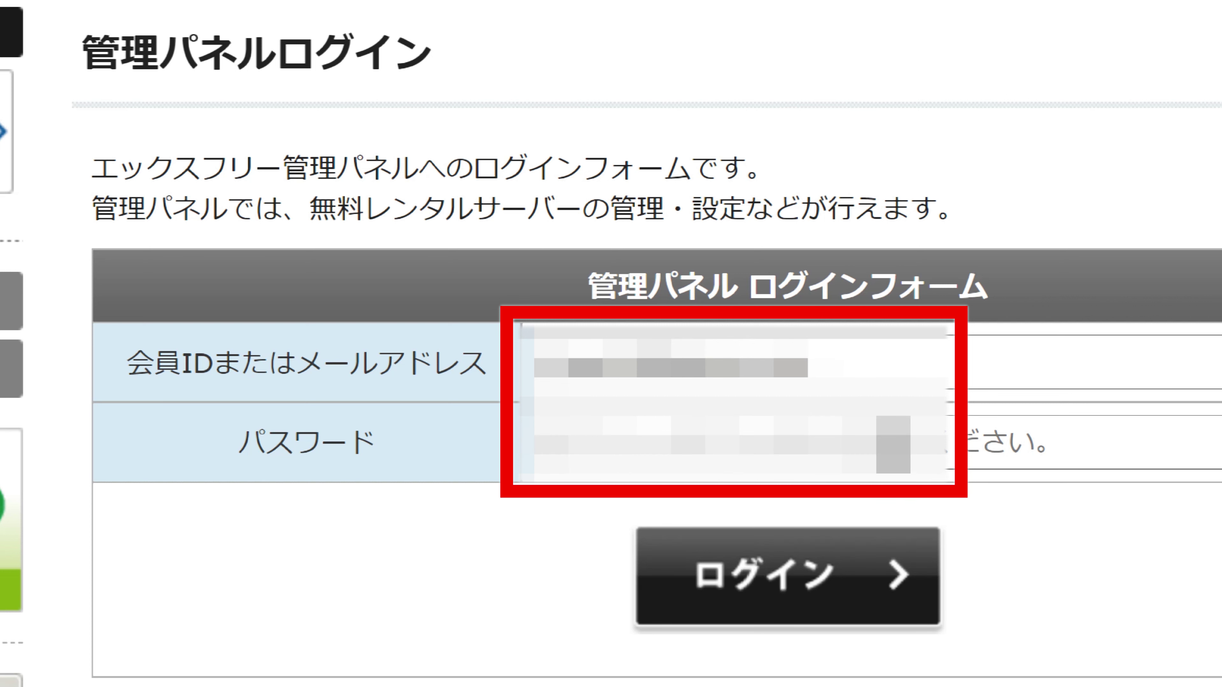
pyautogui.write('•••••••')
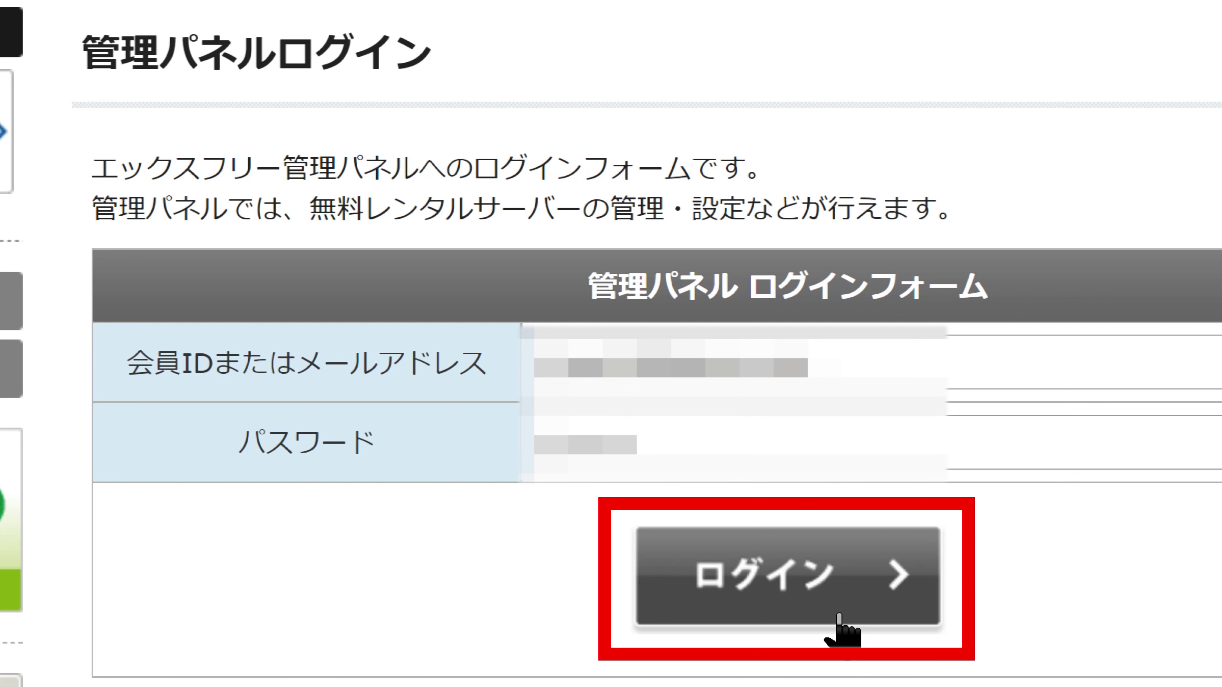
pyautogui.click(839, 618)
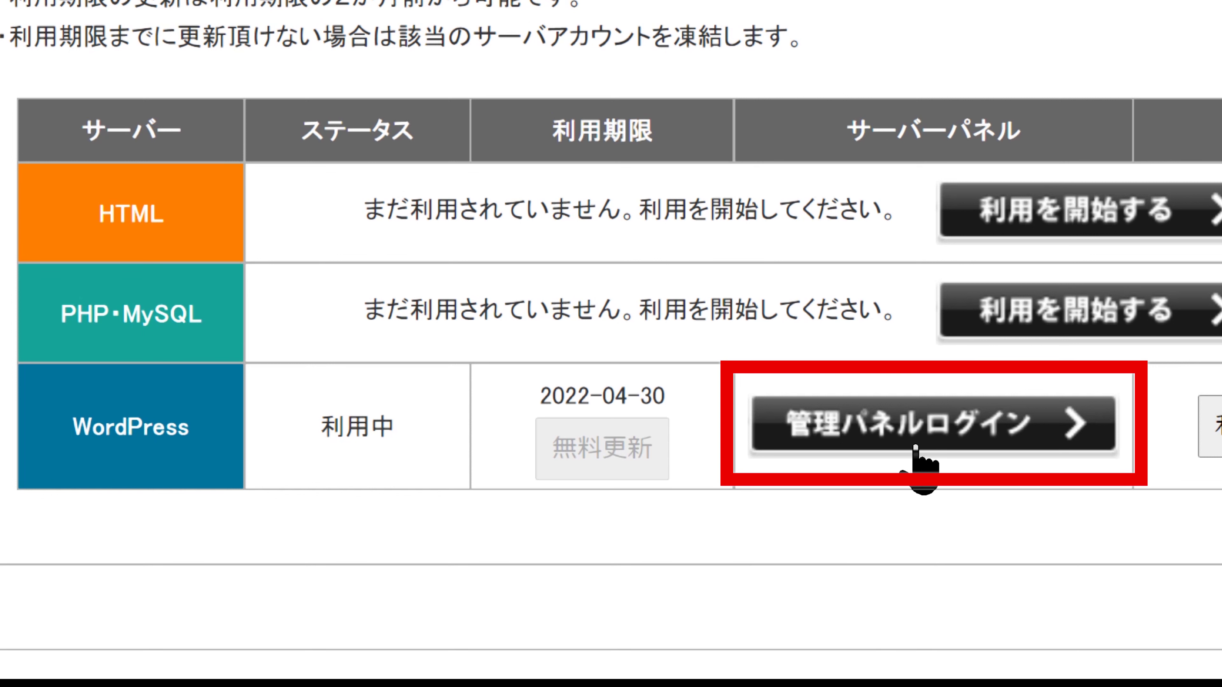
# Open the WordPress server's management panel and view chupro2.wp.xdomain.jp in a new tab
pyautogui.click(914, 447)
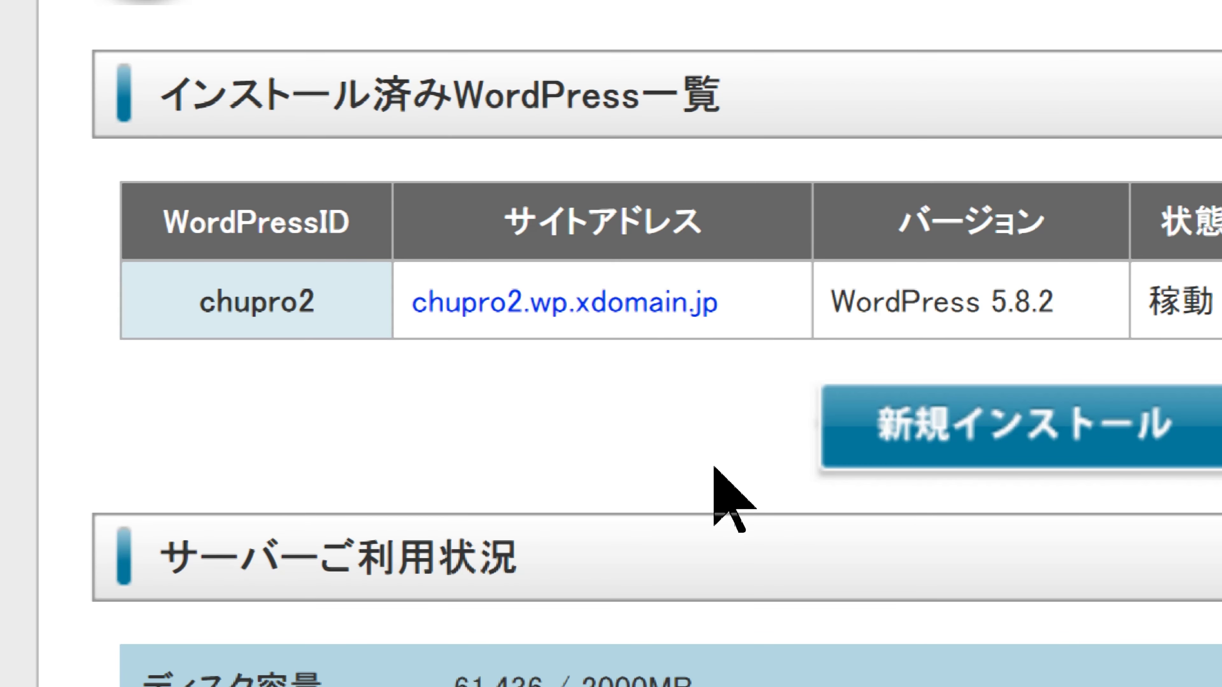
pyautogui.click(690, 315)
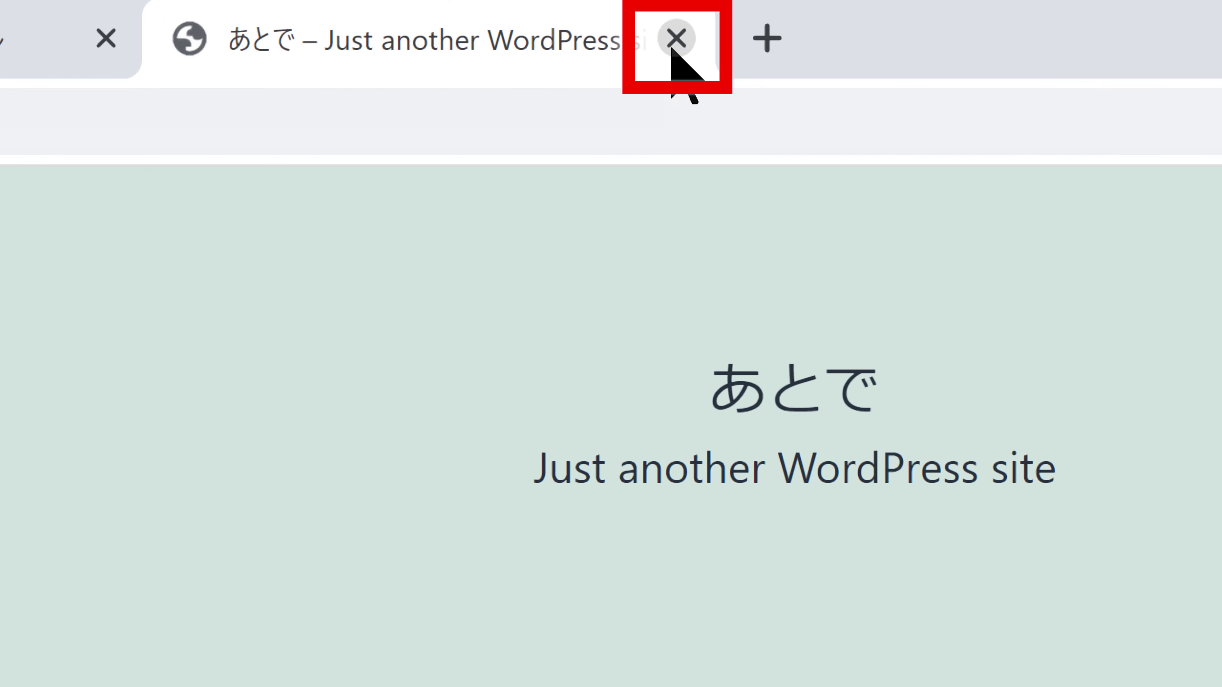
# Close the site tab, review the installed WordPress settings, then return to the WordPress list
pyautogui.click(672, 49)
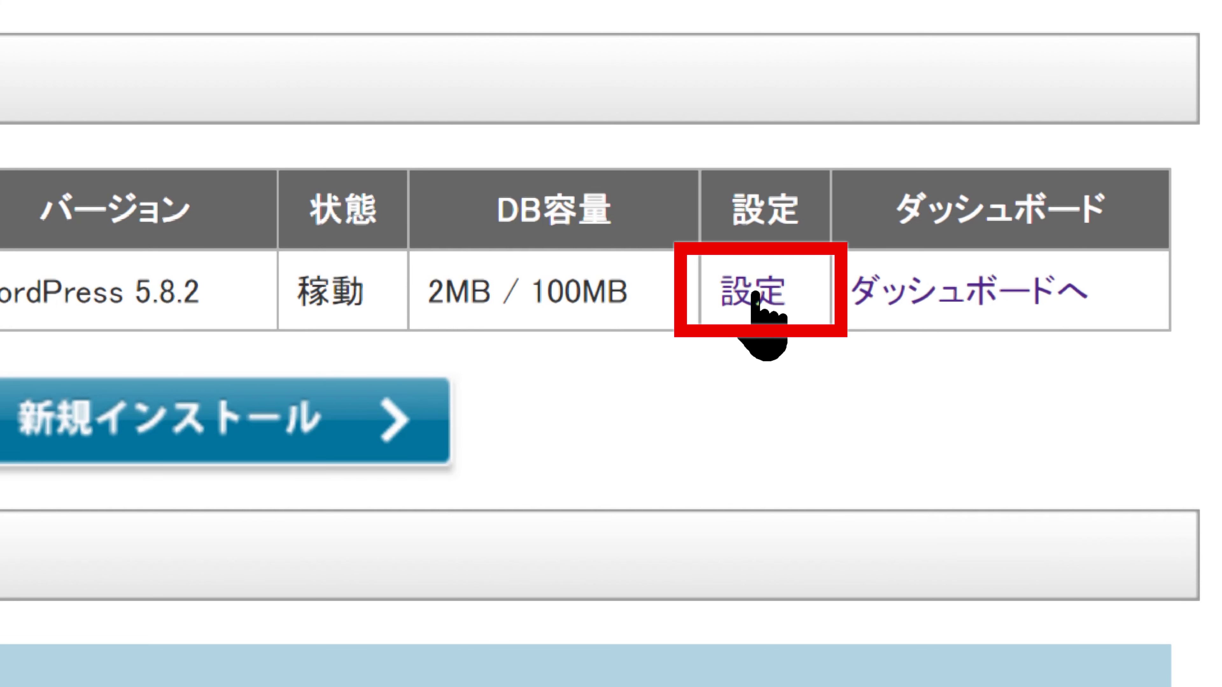
pyautogui.click(755, 294)
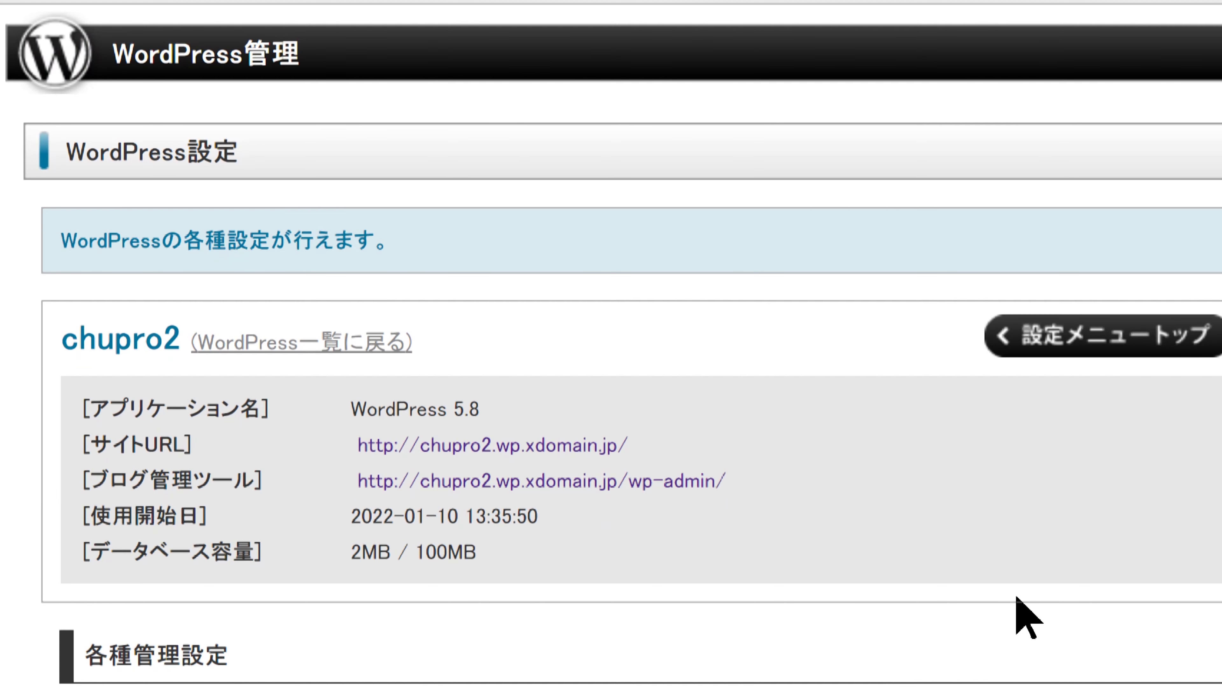
pyautogui.scroll(-12, 1027, 618)
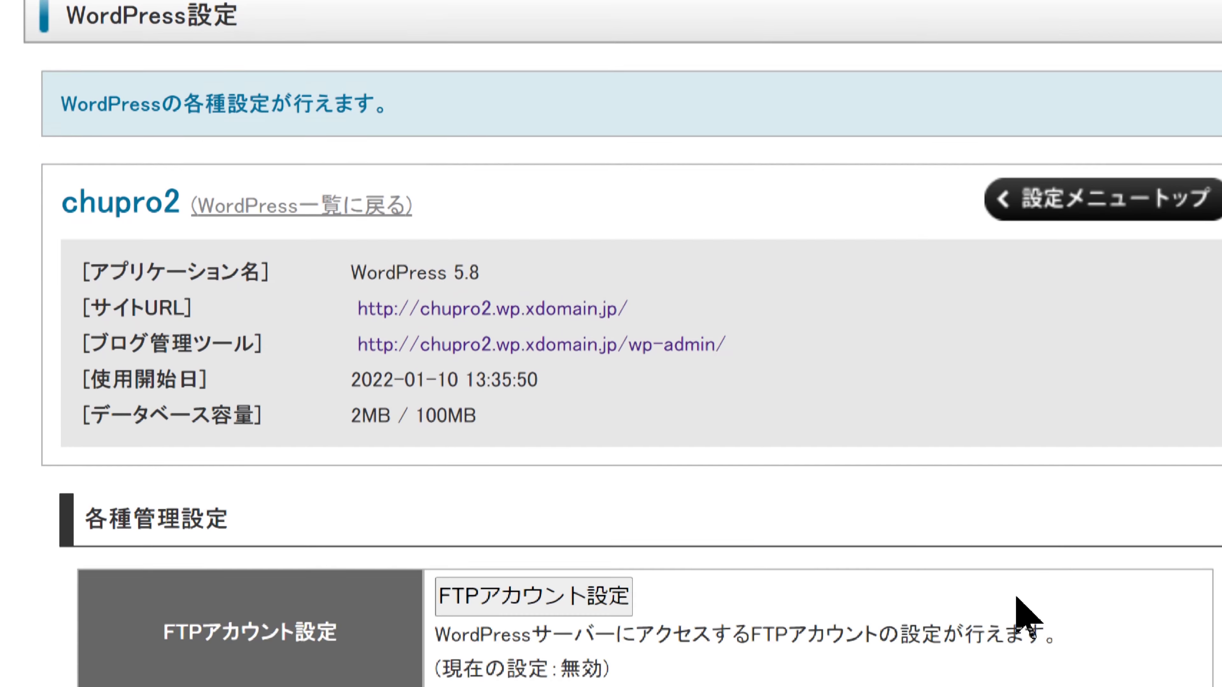
pyautogui.scroll(-10, 1027, 618)
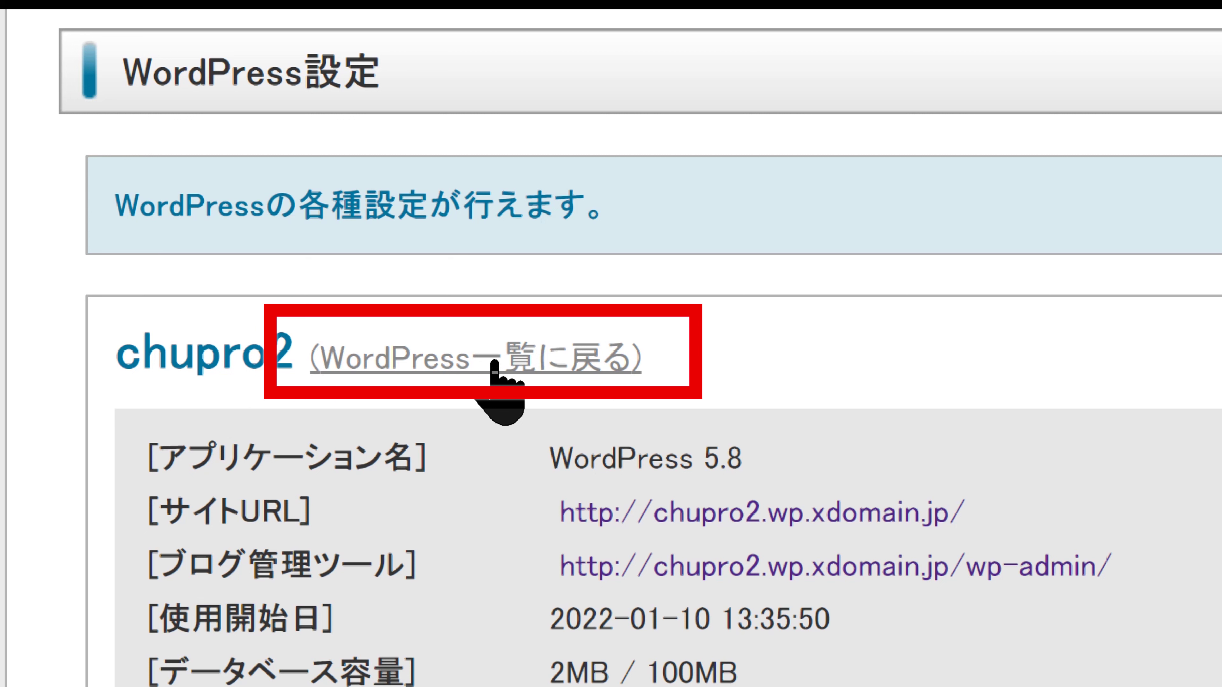
pyautogui.click(494, 364)
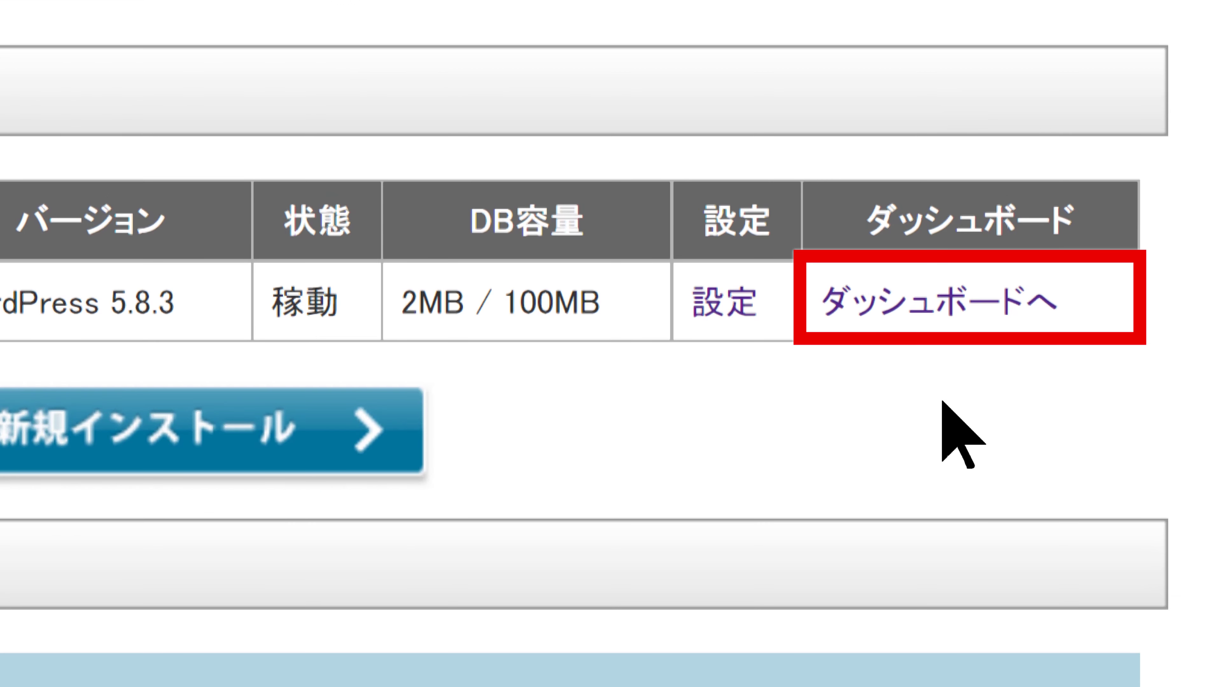
# Log in to the あとで site's WordPress admin with the administrator username and password
pyautogui.click(960, 318)
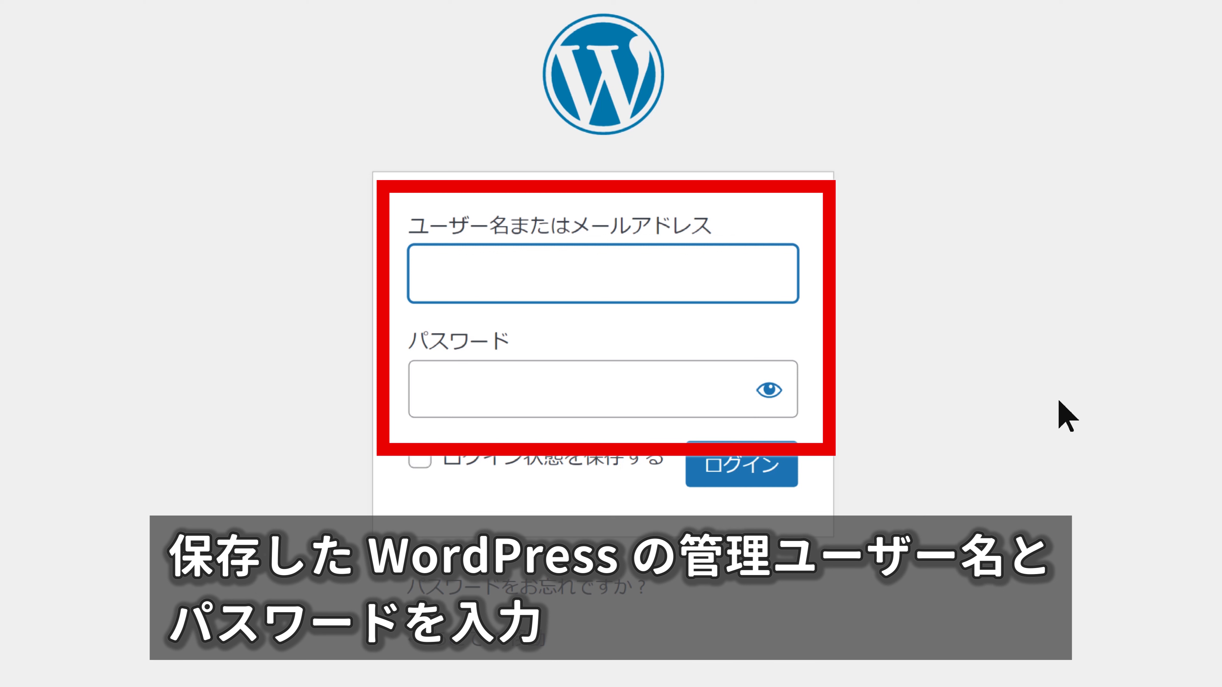
pyautogui.write('chupro')
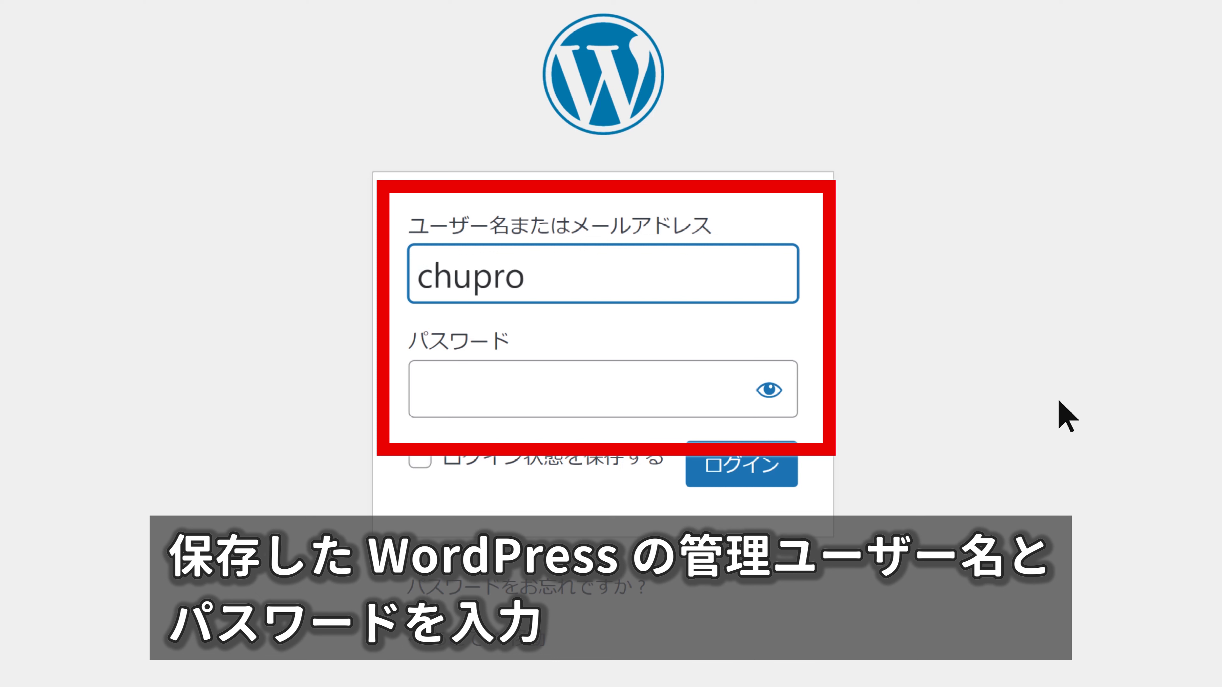
pyautogui.write('2')
pyautogui.press('Tab')
pyautogui.write('••••••')
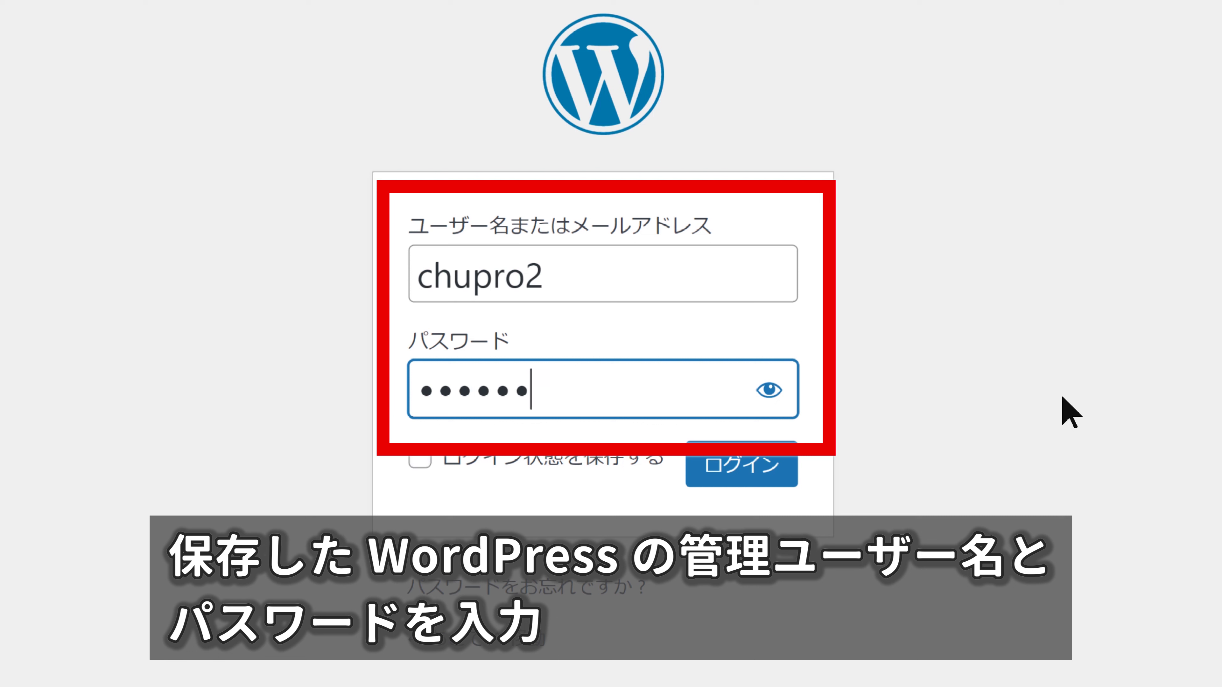
pyautogui.write('••••••')
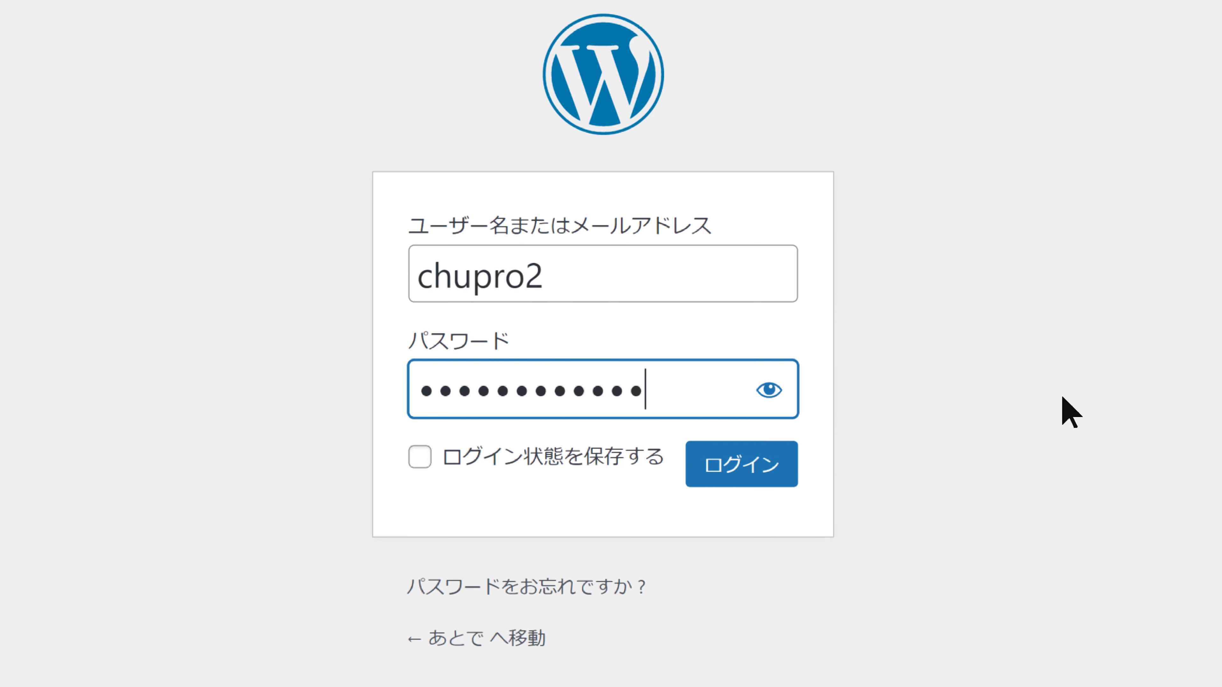
pyautogui.click(762, 476)
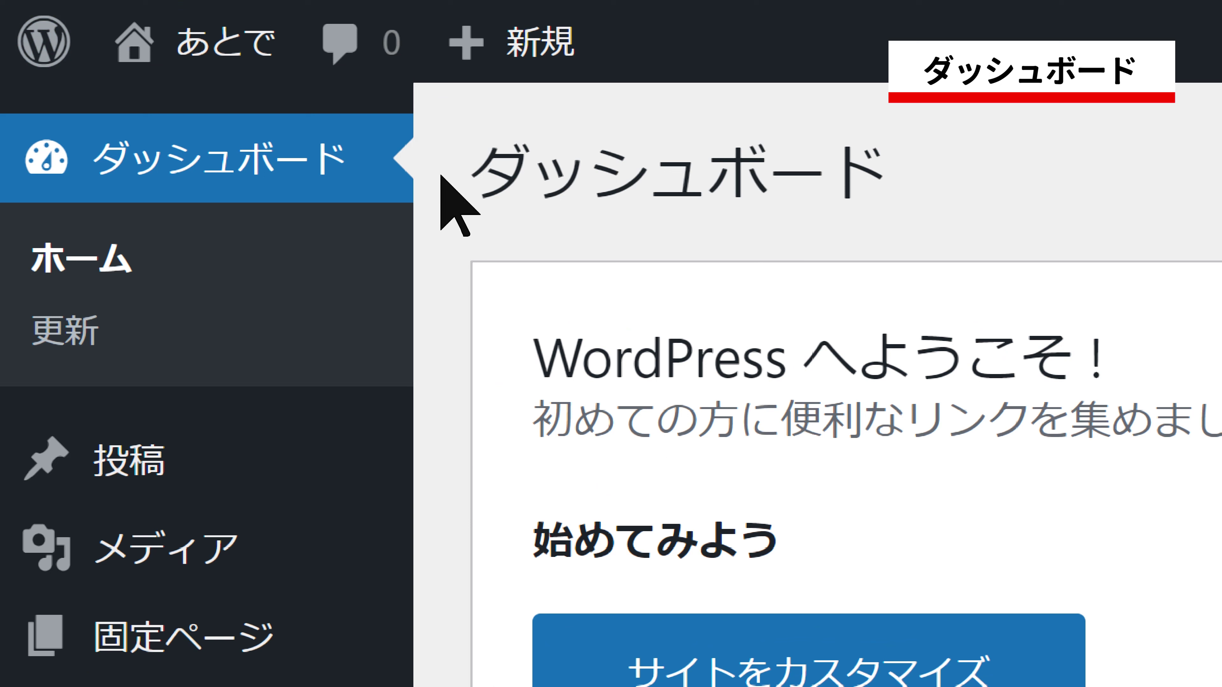
# Show the WordPress logo menu in the admin bar, listing WordPress について and related links
pyautogui.moveTo(73, 68)
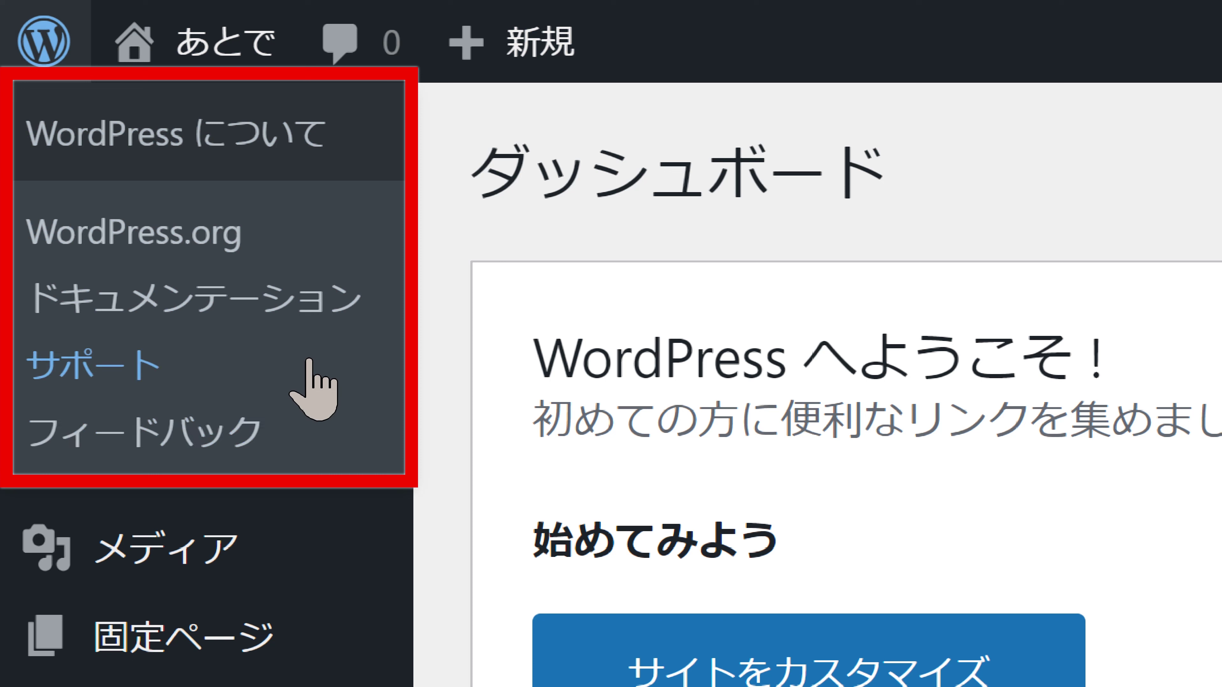
# Open the 更新 page to confirm the site already runs WordPress 5.8.3
pyautogui.moveTo(222, 67)
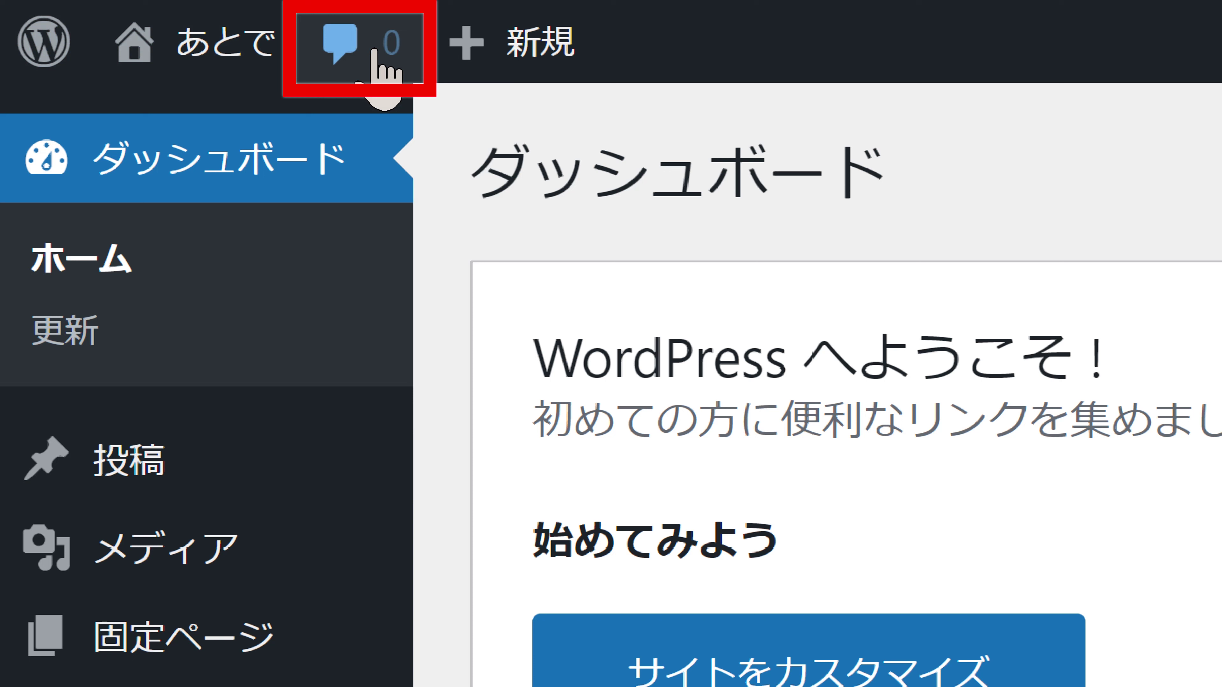
pyautogui.moveTo(507, 70)
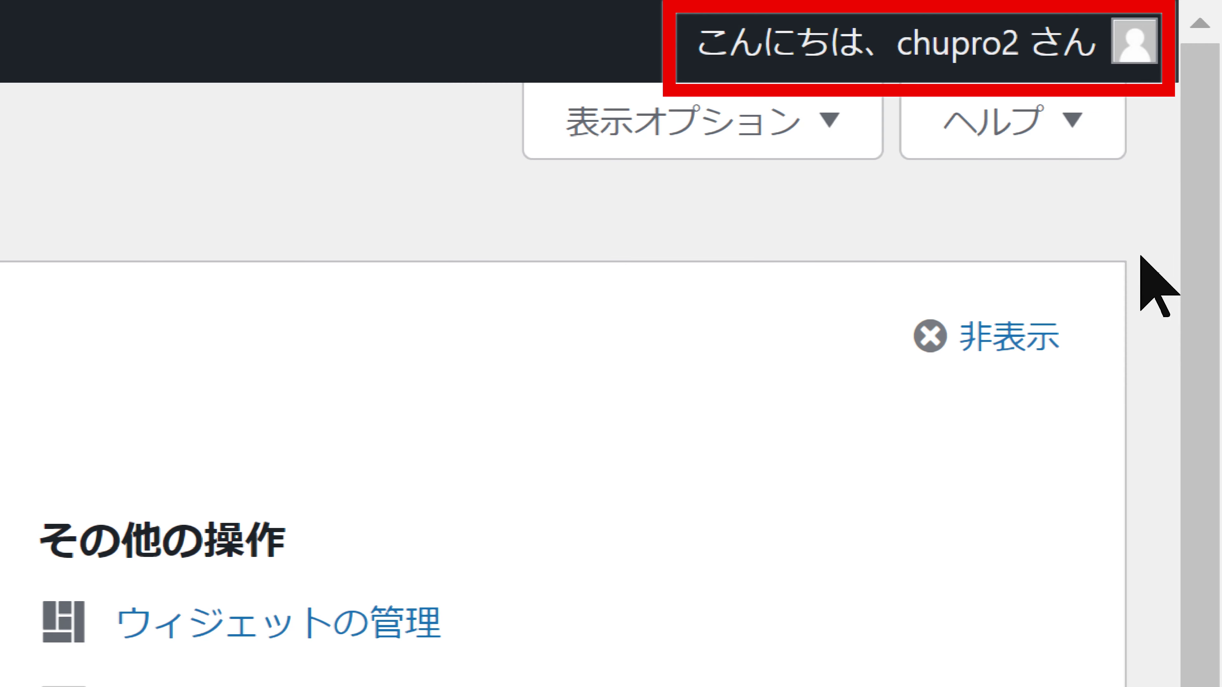
pyautogui.moveTo(1065, 58)
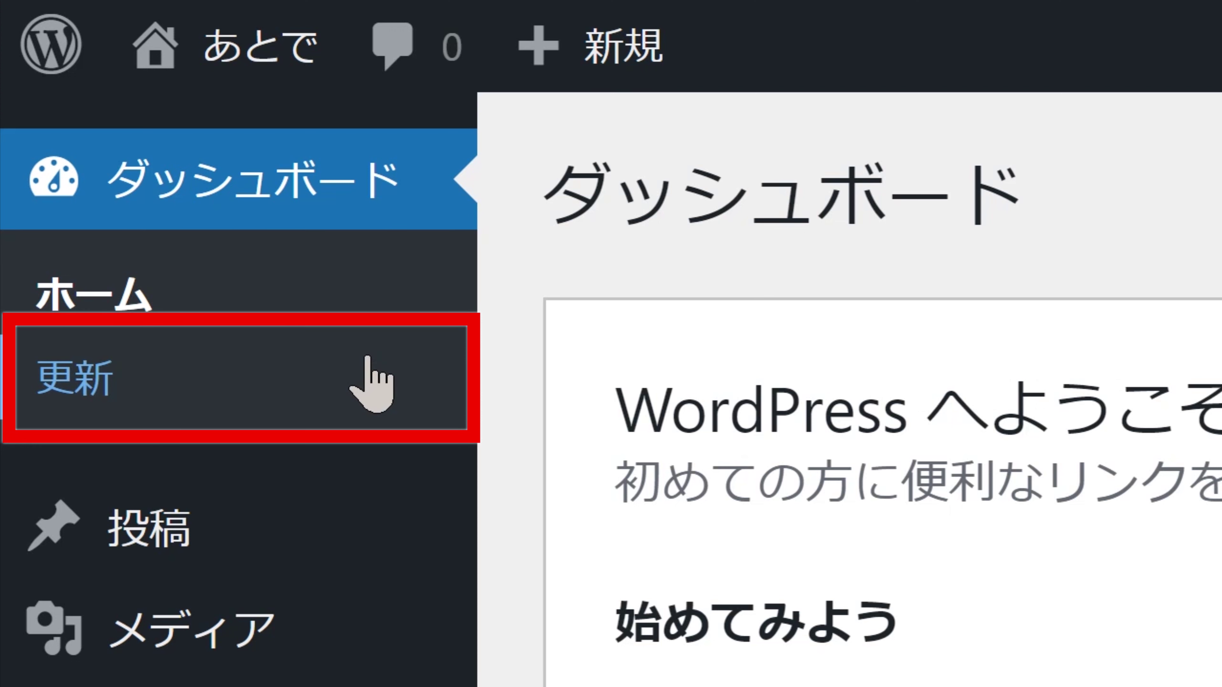
pyautogui.click(370, 383)
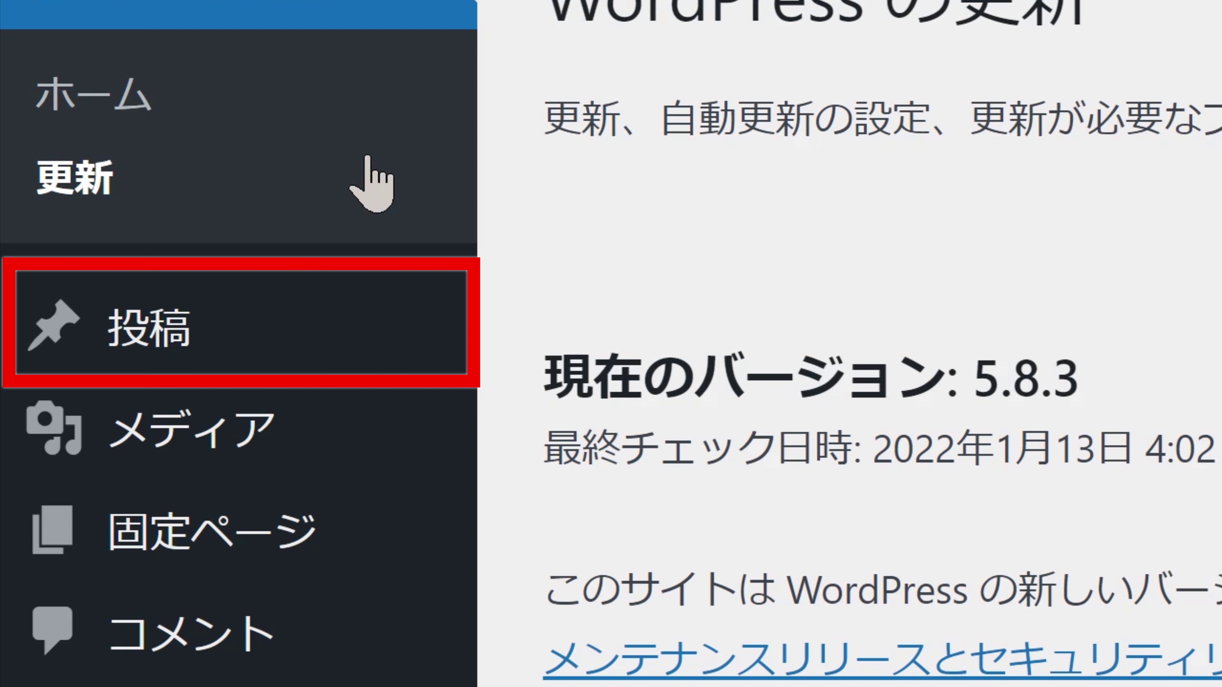
# Visit the new post editor, then return to the 投稿 list containing only Hello world!
pyautogui.moveTo(359, 316)
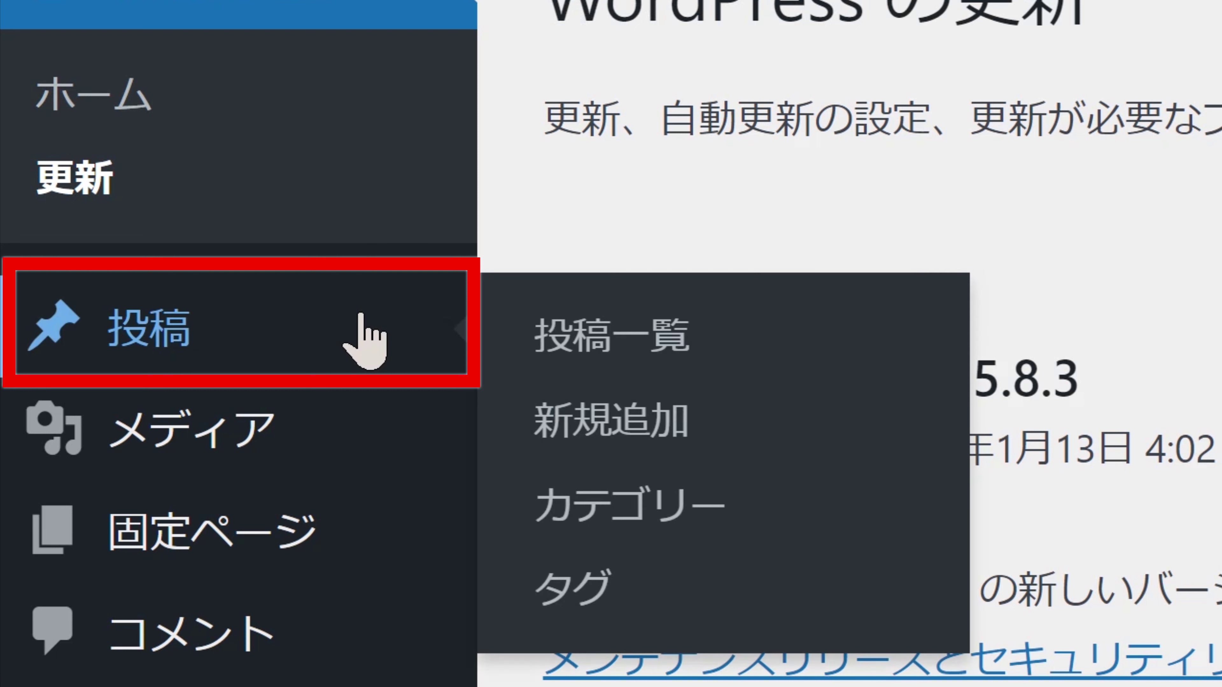
pyautogui.click(359, 315)
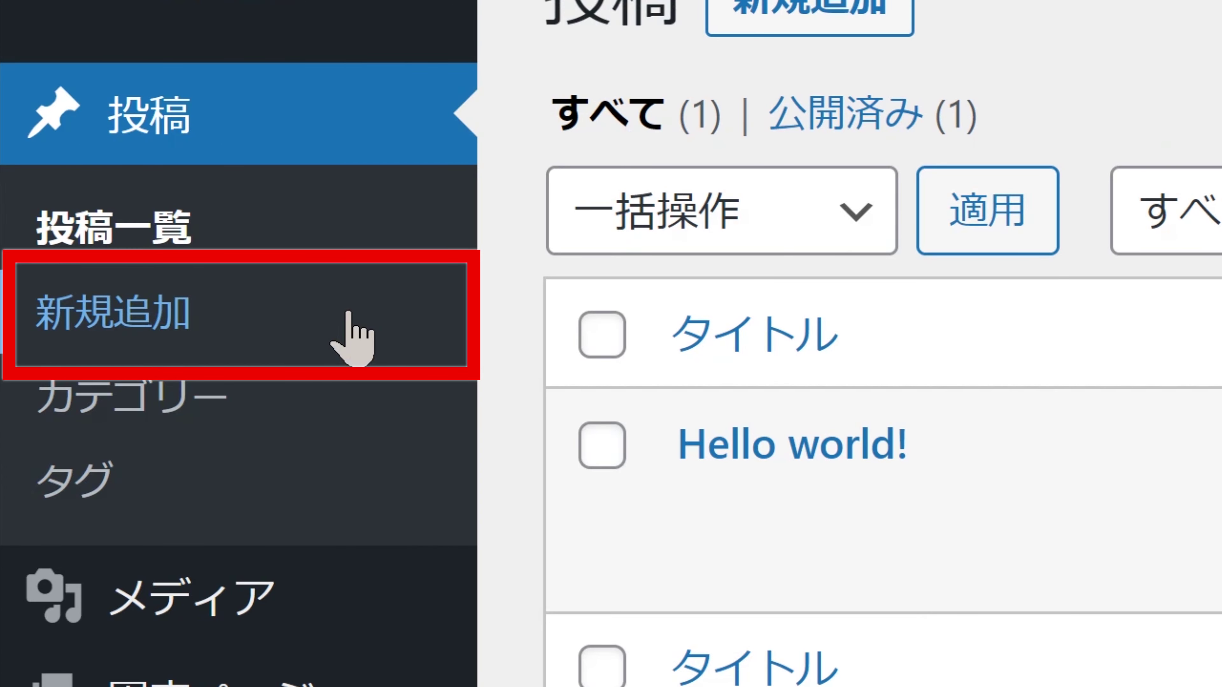
pyautogui.click(349, 313)
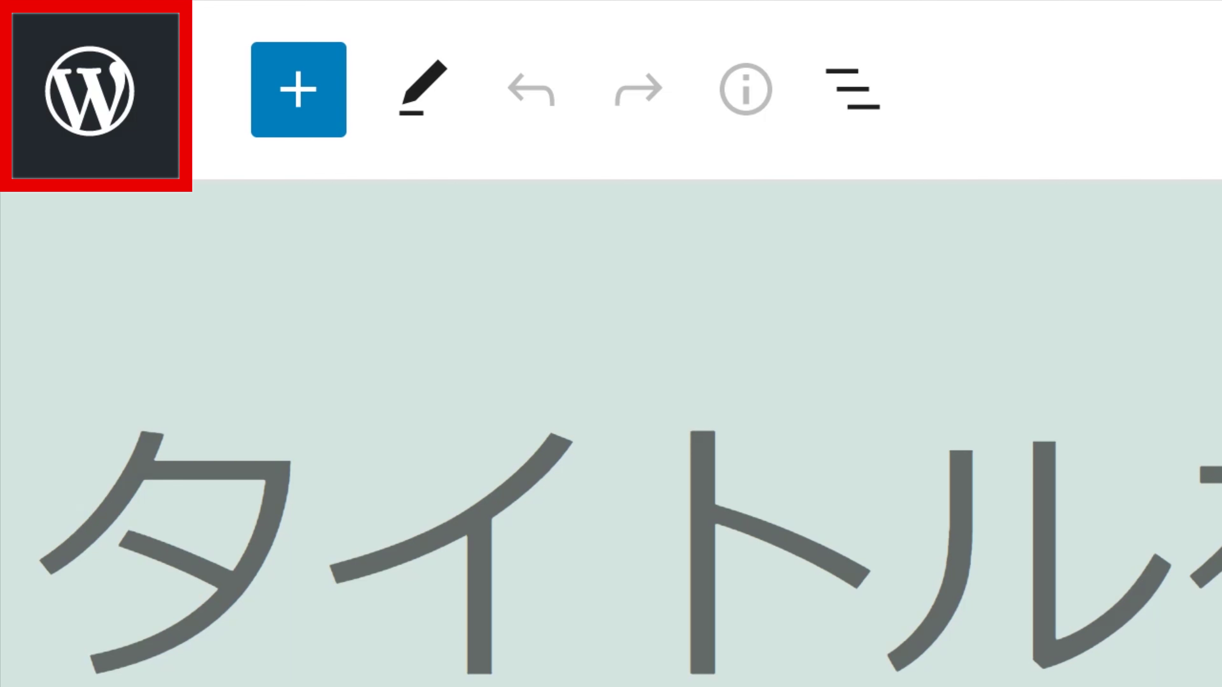
pyautogui.click(72, 84)
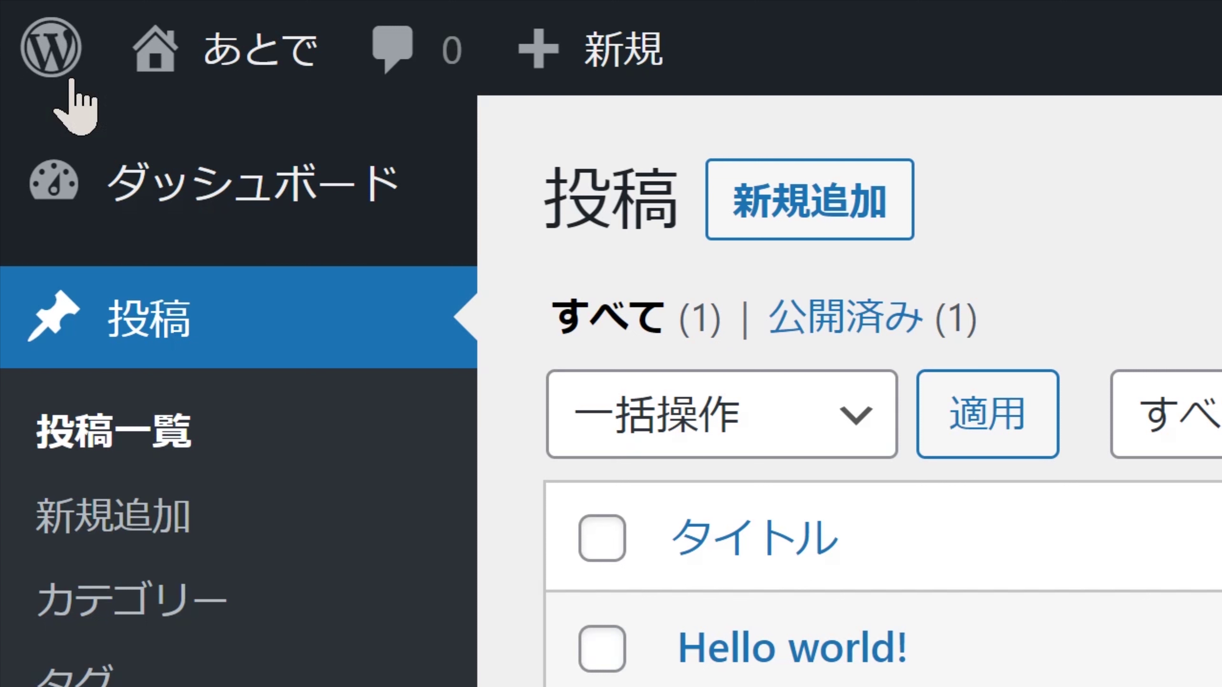
pyautogui.click(169, 303)
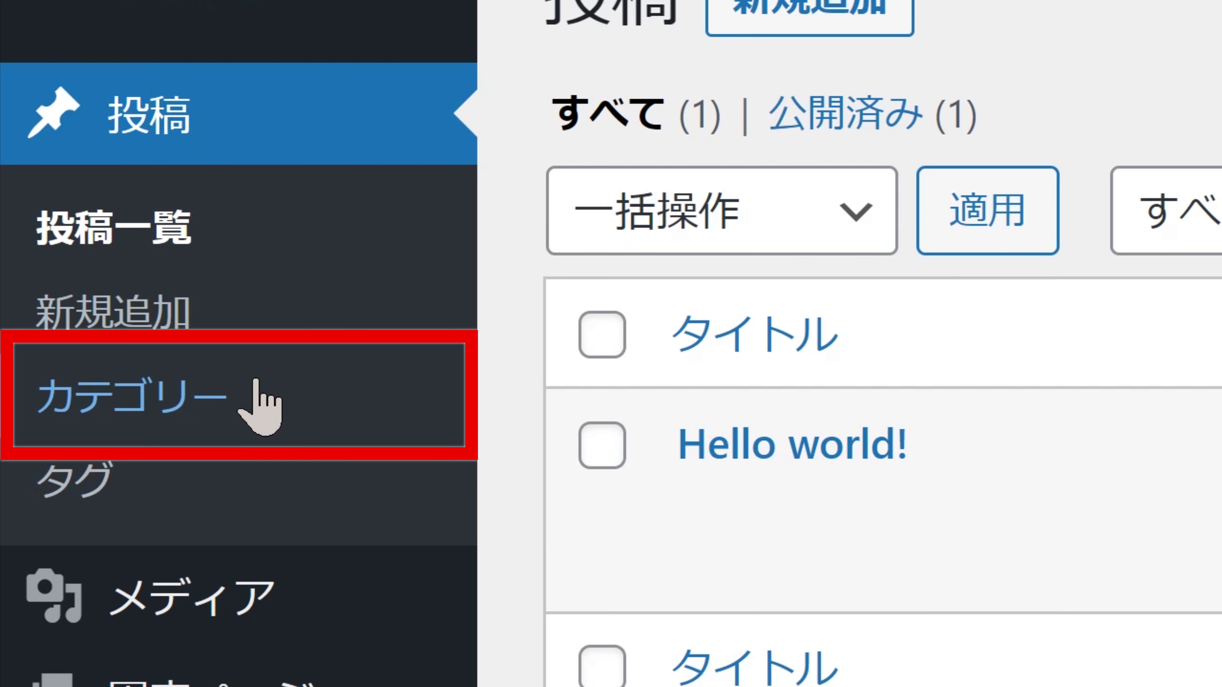
# Open the カテゴリー page under 投稿 in the sidebar
pyautogui.click(280, 392)
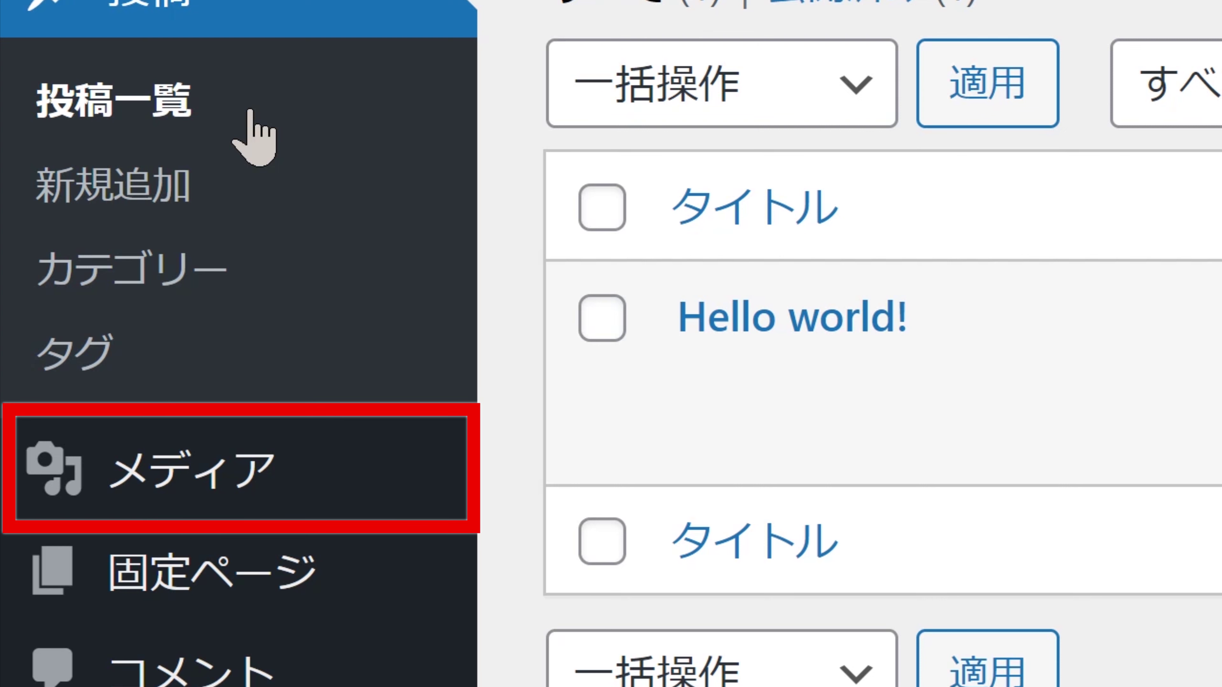
# Go from the メディア library to the 新規追加 upload page with its 1 GB limit
pyautogui.click(300, 459)
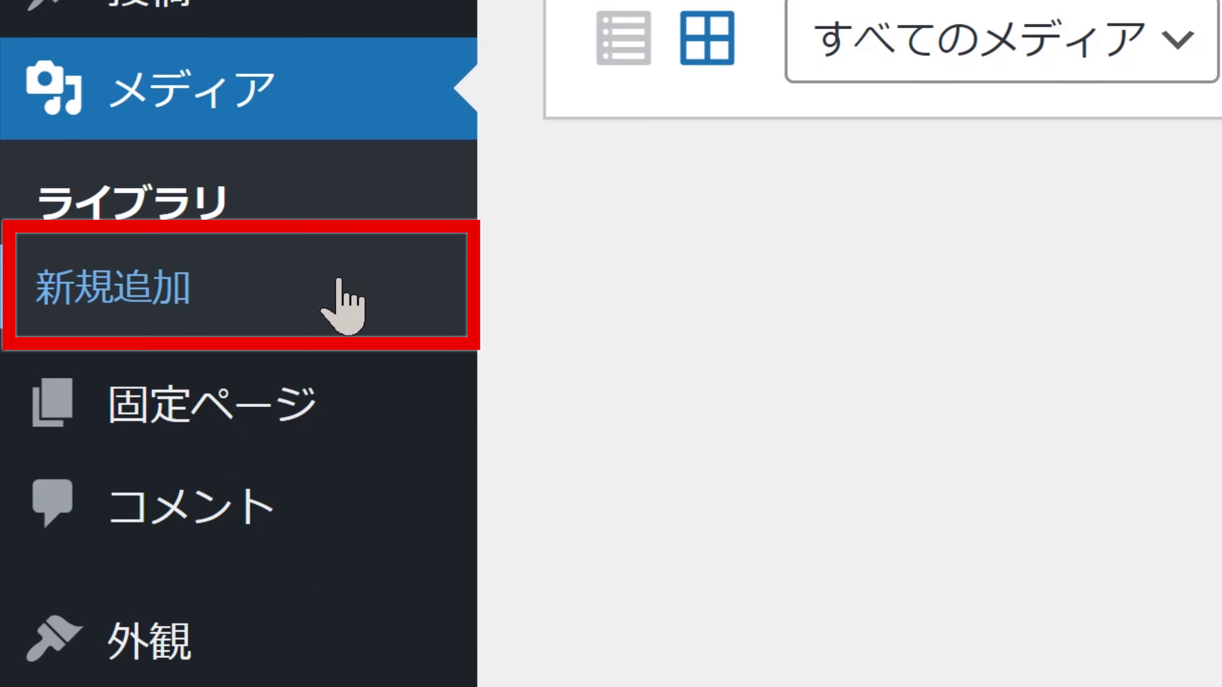
pyautogui.click(343, 308)
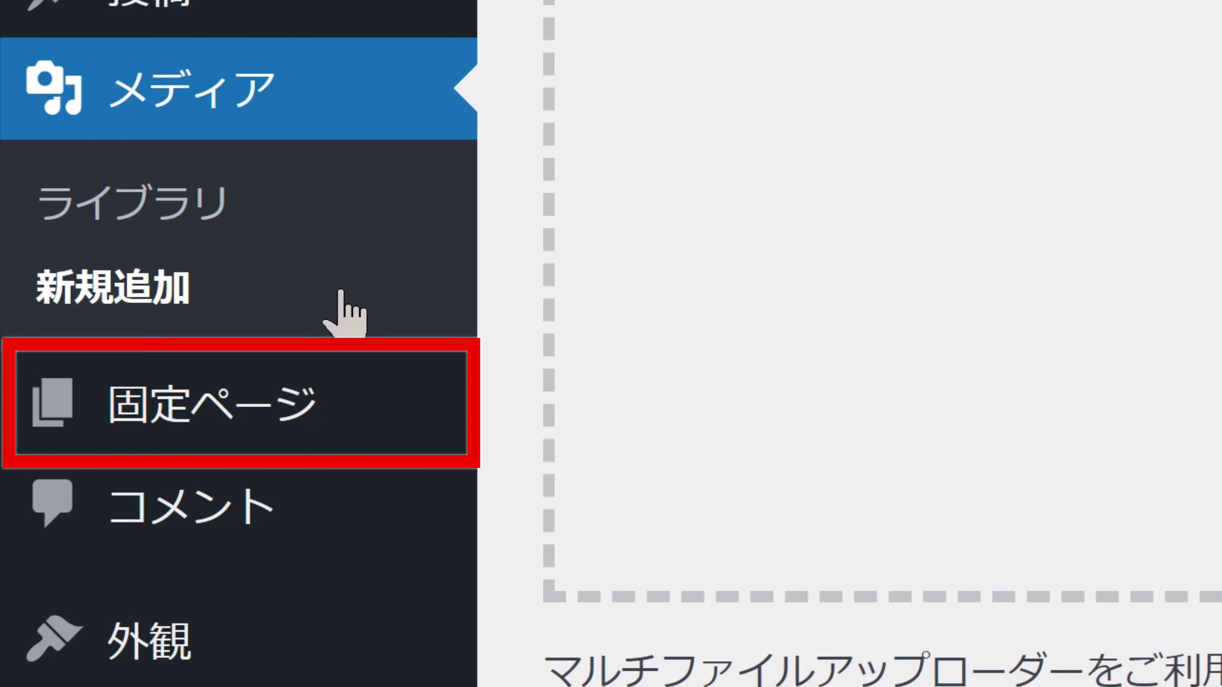
# Browse the 固定ページ list and a new page editor, then leave the editor
pyautogui.moveTo(355, 376)
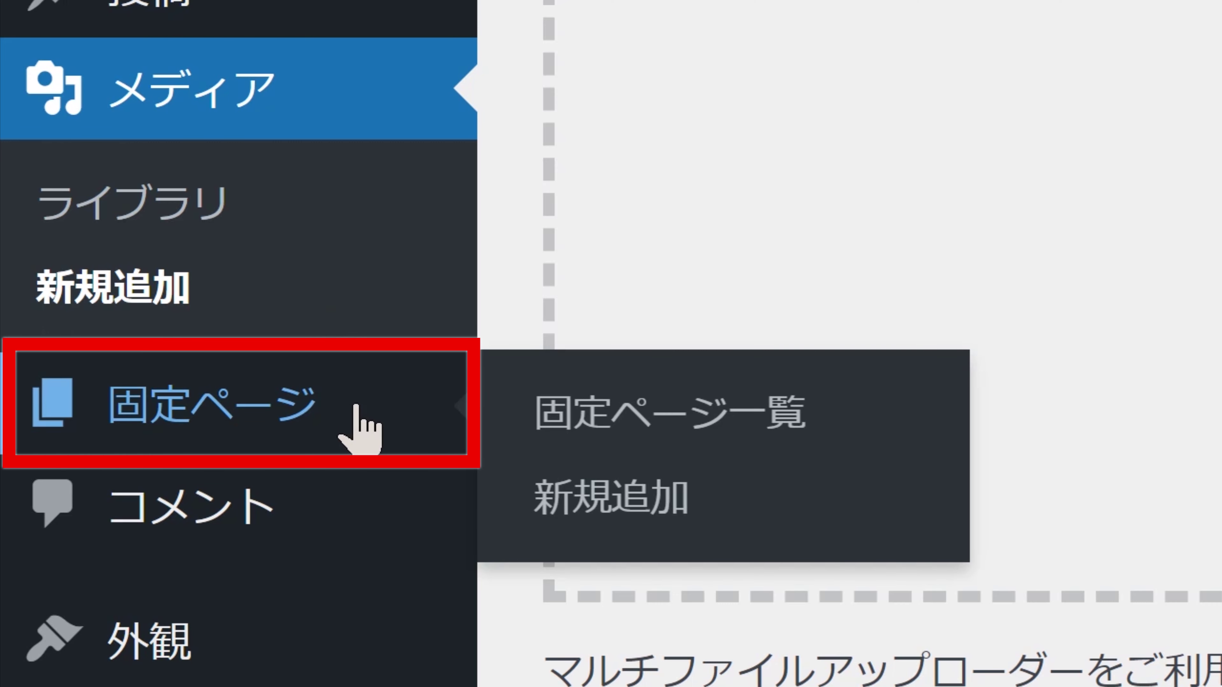
pyautogui.click(358, 428)
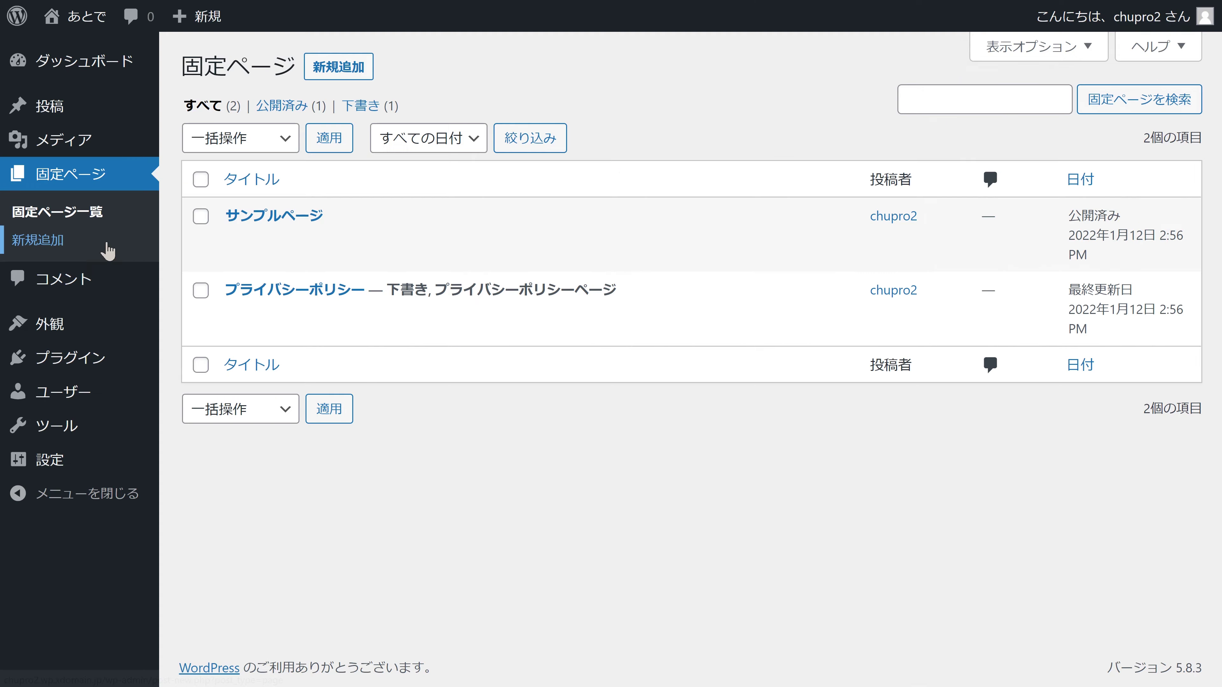
pyautogui.click(320, 509)
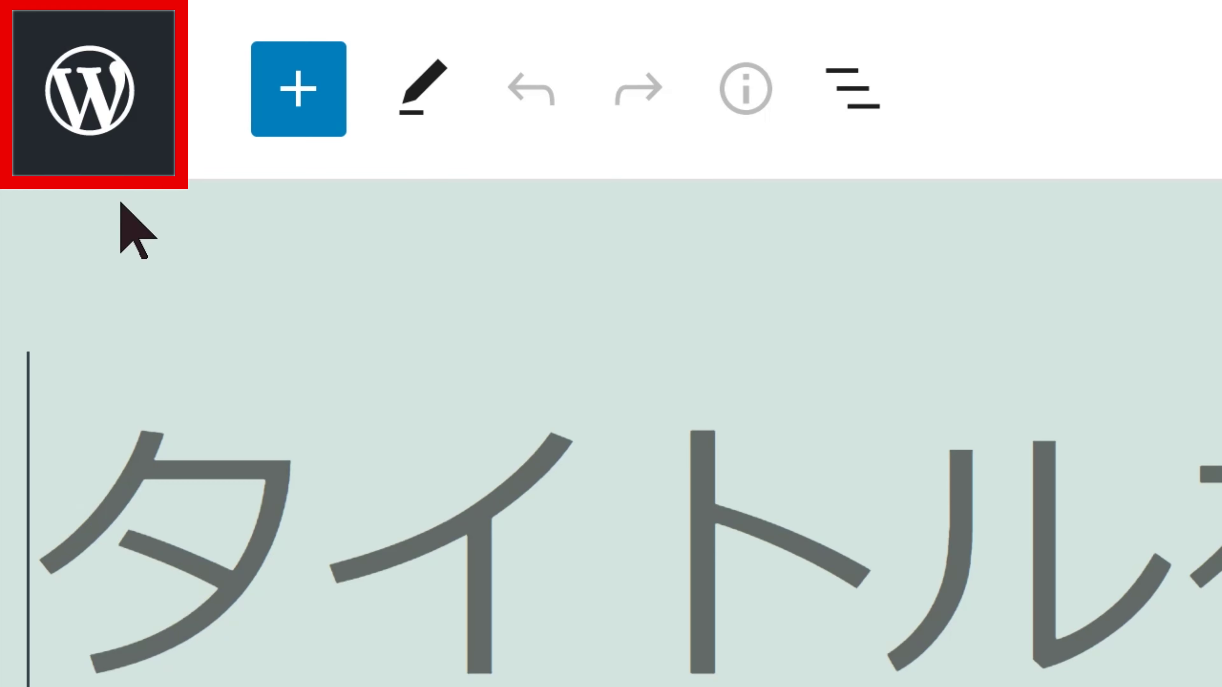
pyautogui.click(106, 126)
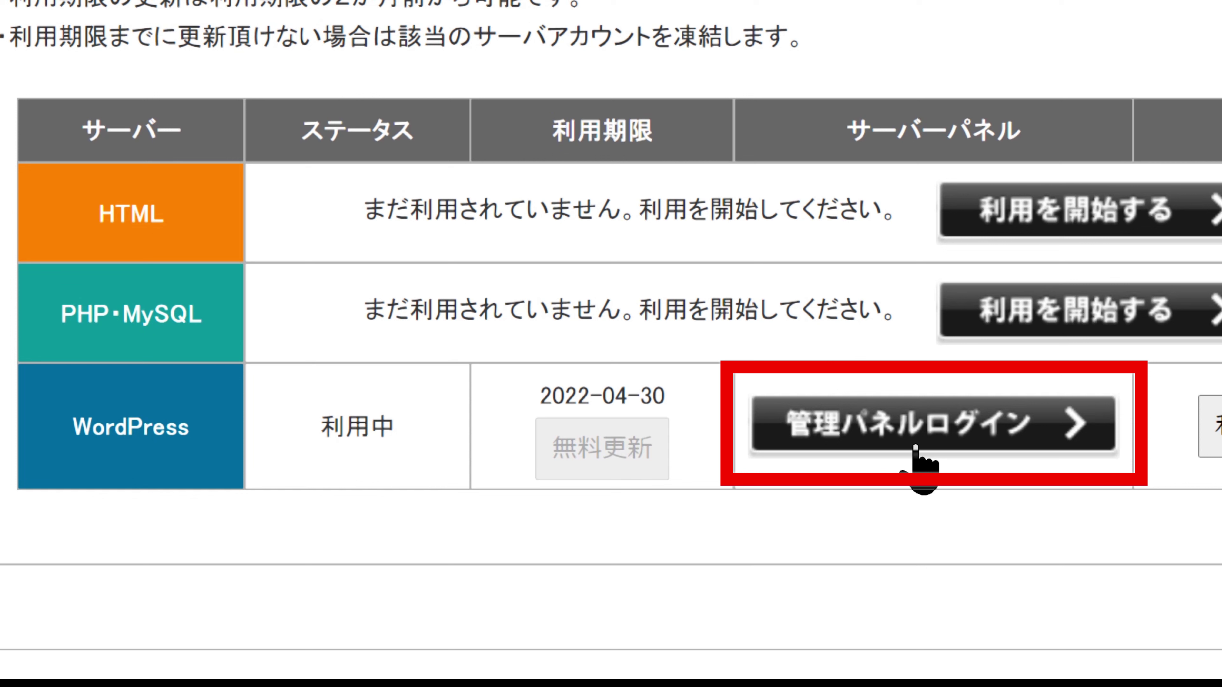
# Log into the WordPress 5.8.3 site's management panel and open its dashboard
pyautogui.click(915, 448)
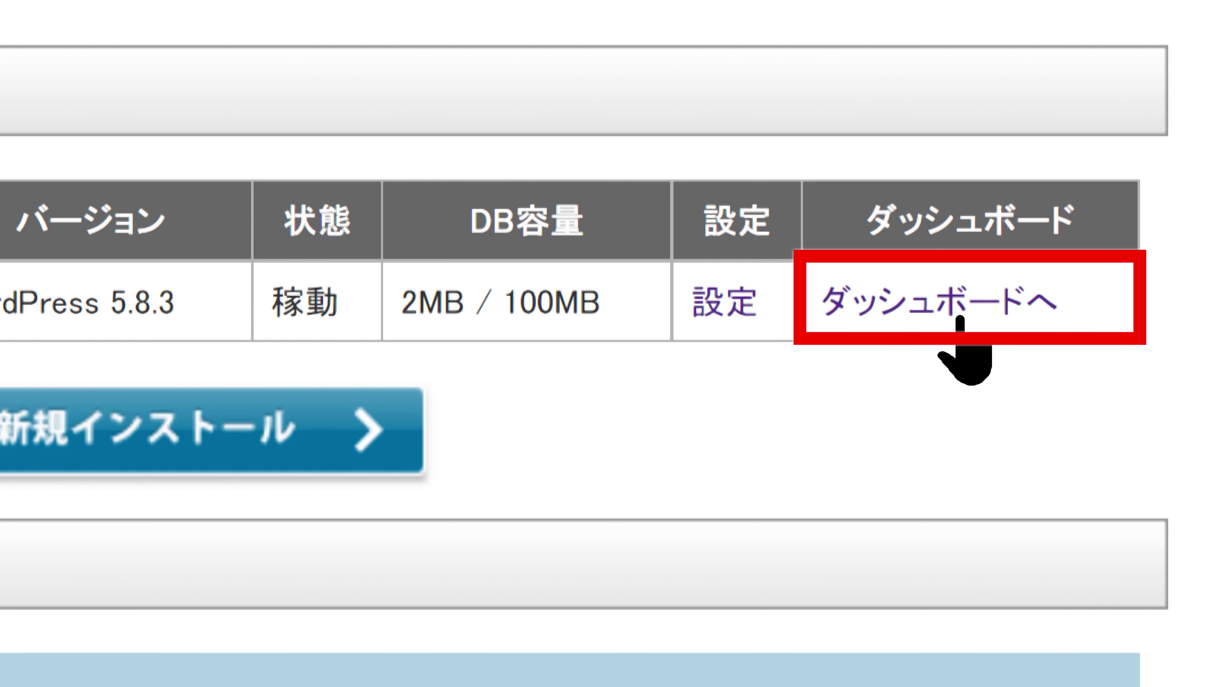
pyautogui.click(960, 319)
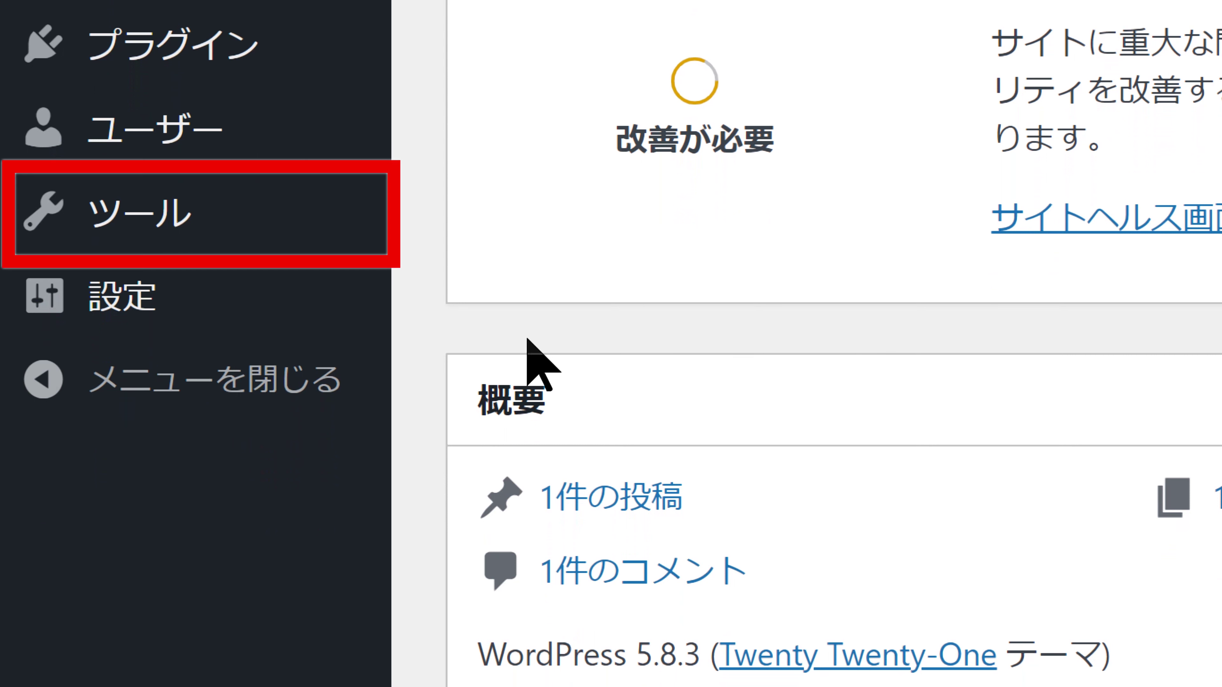
# Open Site Health under Tools and review the critical PHP 7.0.33 warning
pyautogui.moveTo(212, 232)
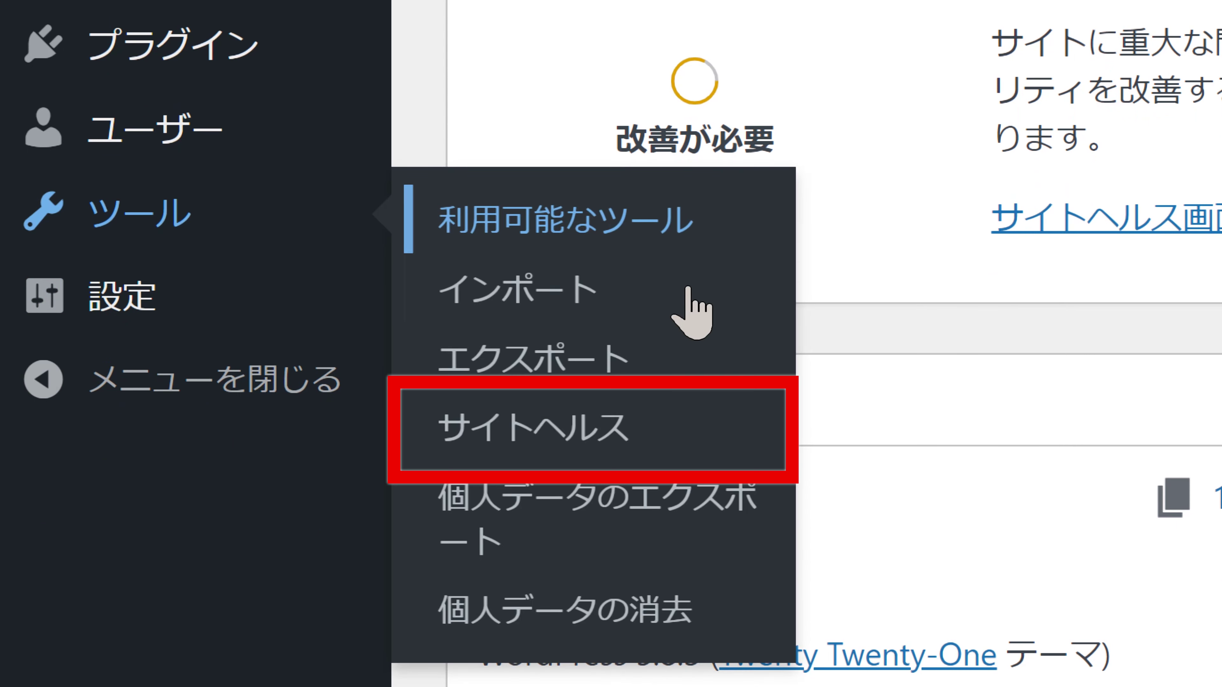
pyautogui.click(680, 414)
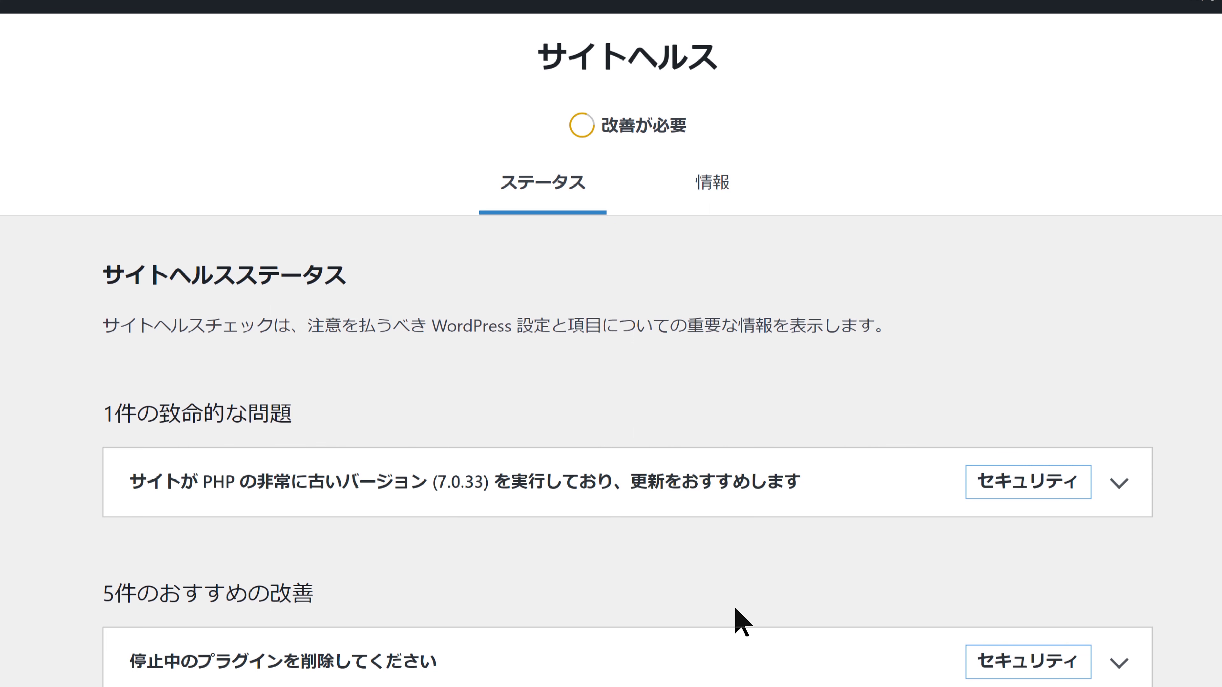
pyautogui.scroll(-5, 741, 621)
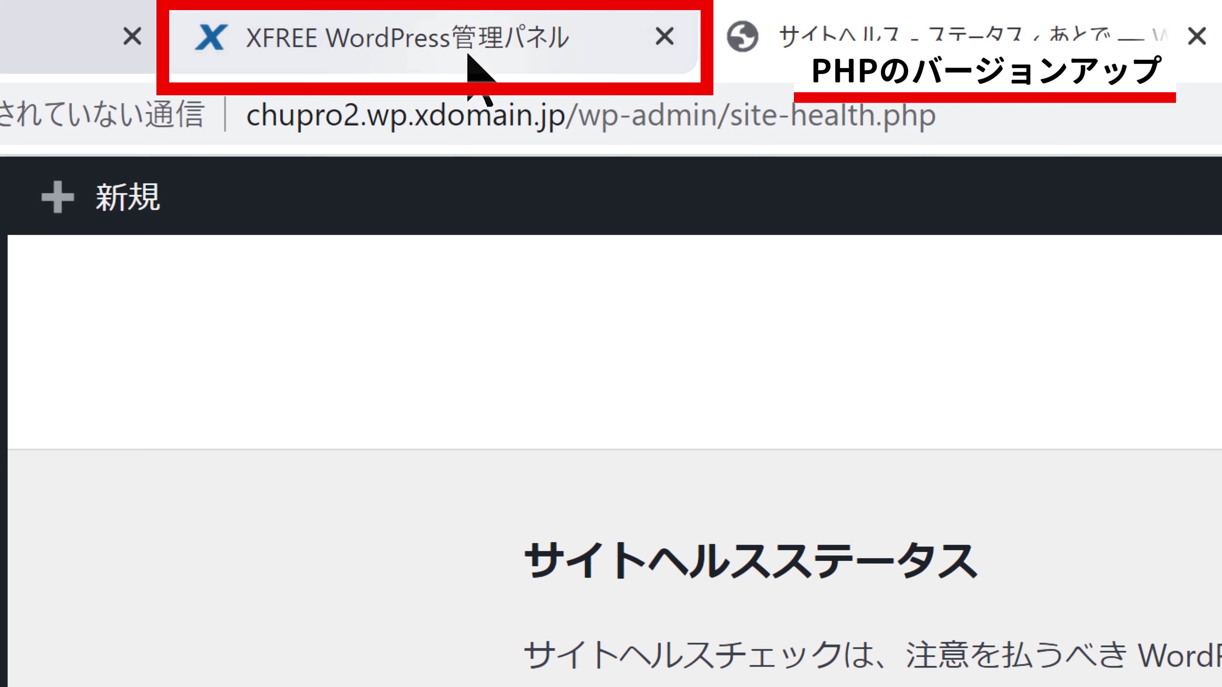
# On XFREE's PHP version switch page, list versions PHP8.0.x through PHP5.6.x
pyautogui.click(468, 55)
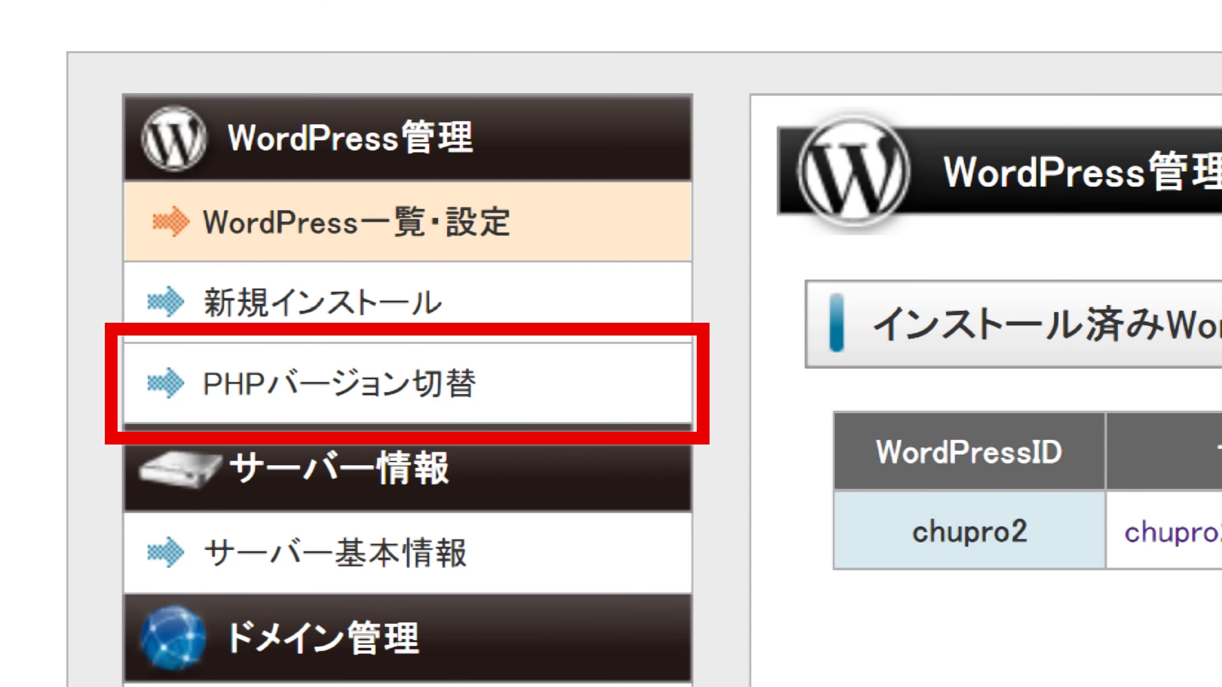
pyautogui.click(624, 407)
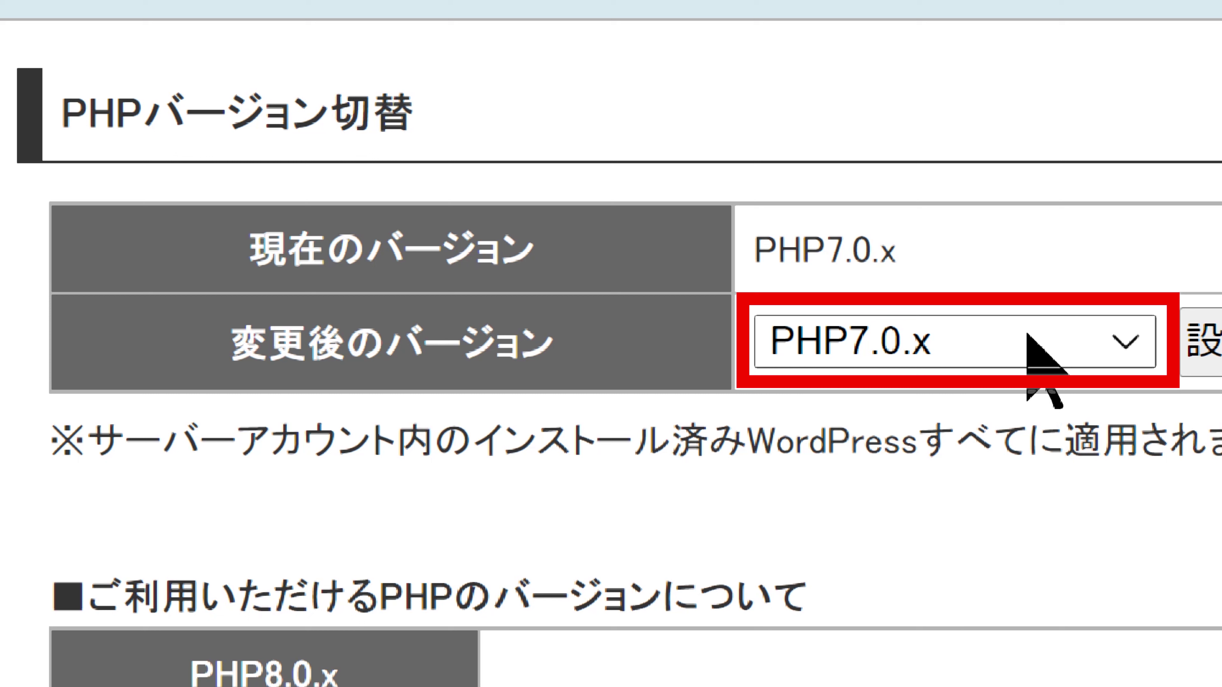
pyautogui.click(1027, 333)
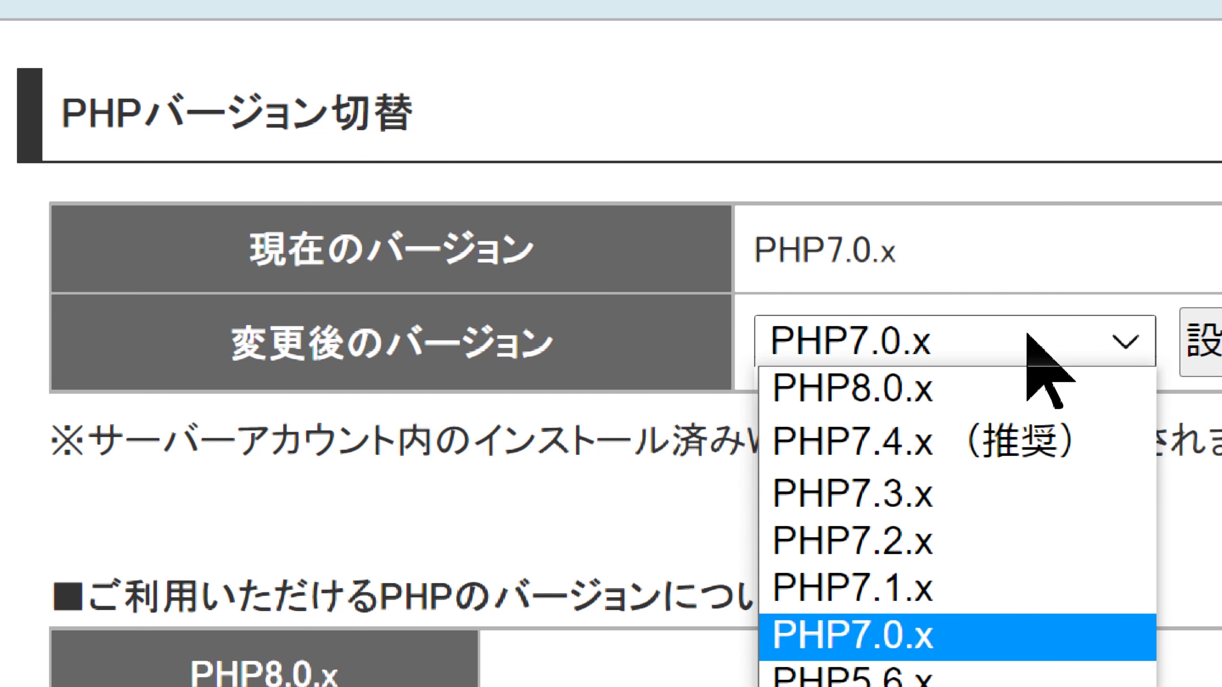